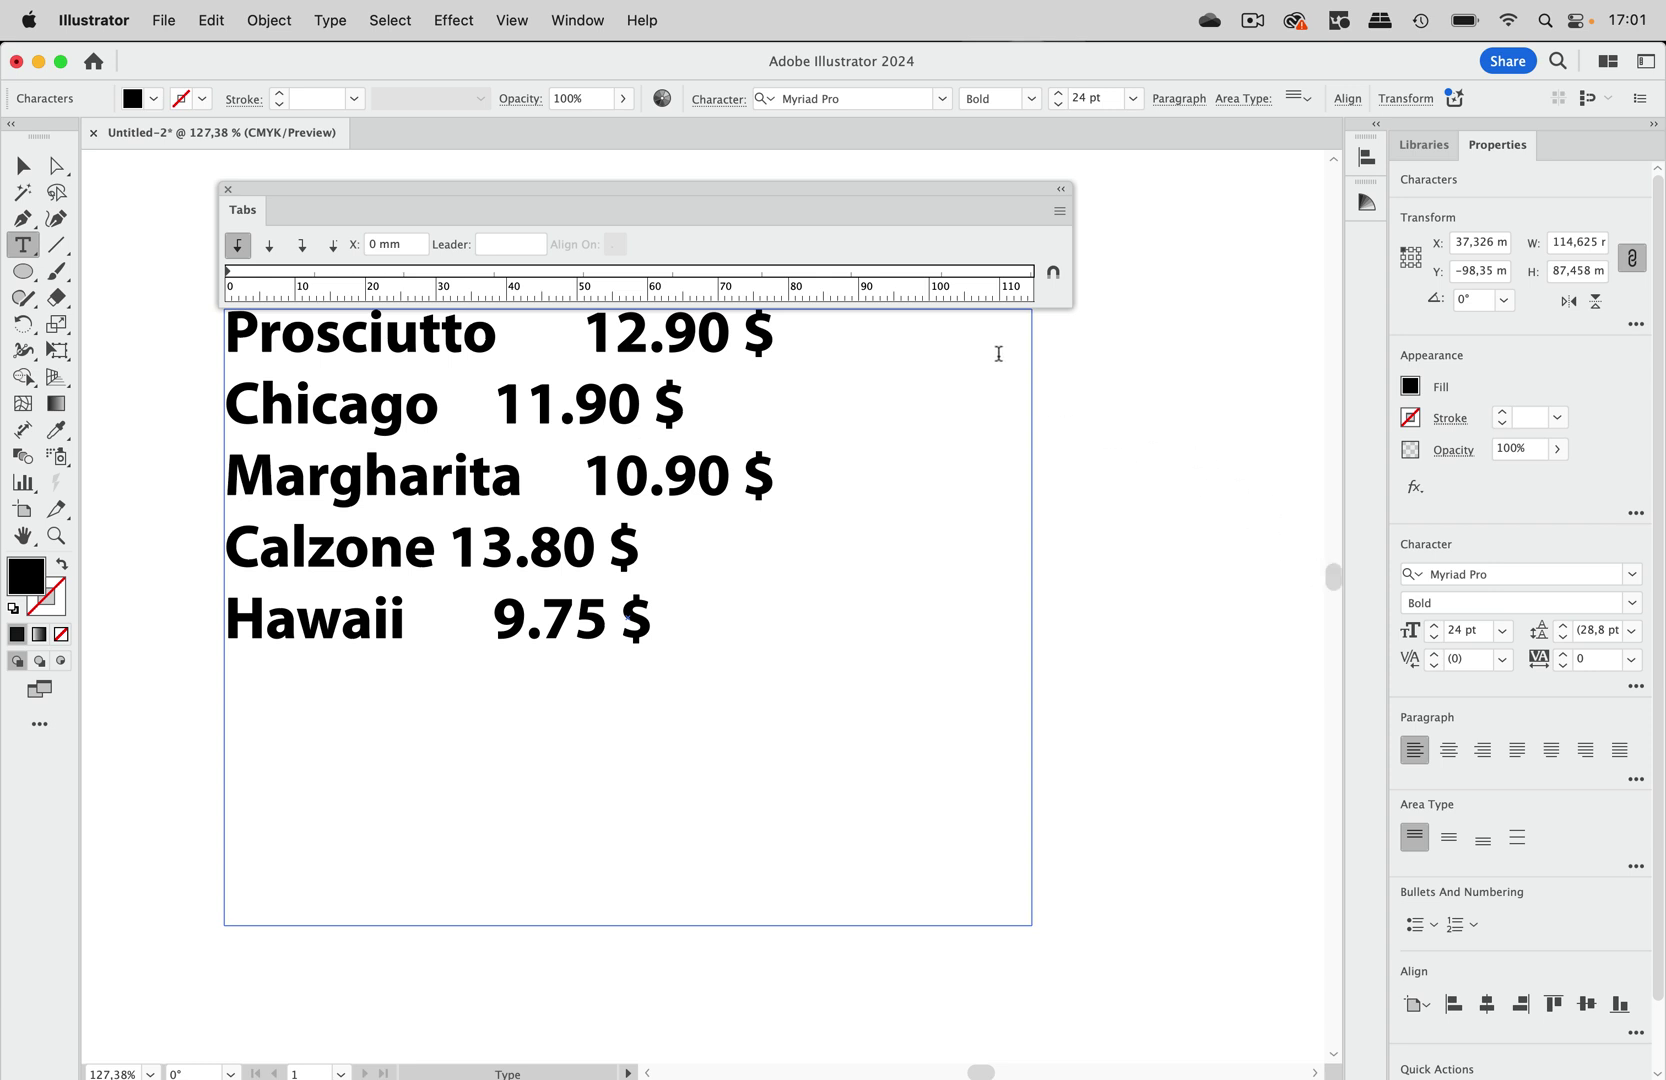
Add a tab stop at about 90 mm to push Chicago's 11.90 $ right, then select the frame.
{"action": "left_click", "coordinate": [979, 271]}
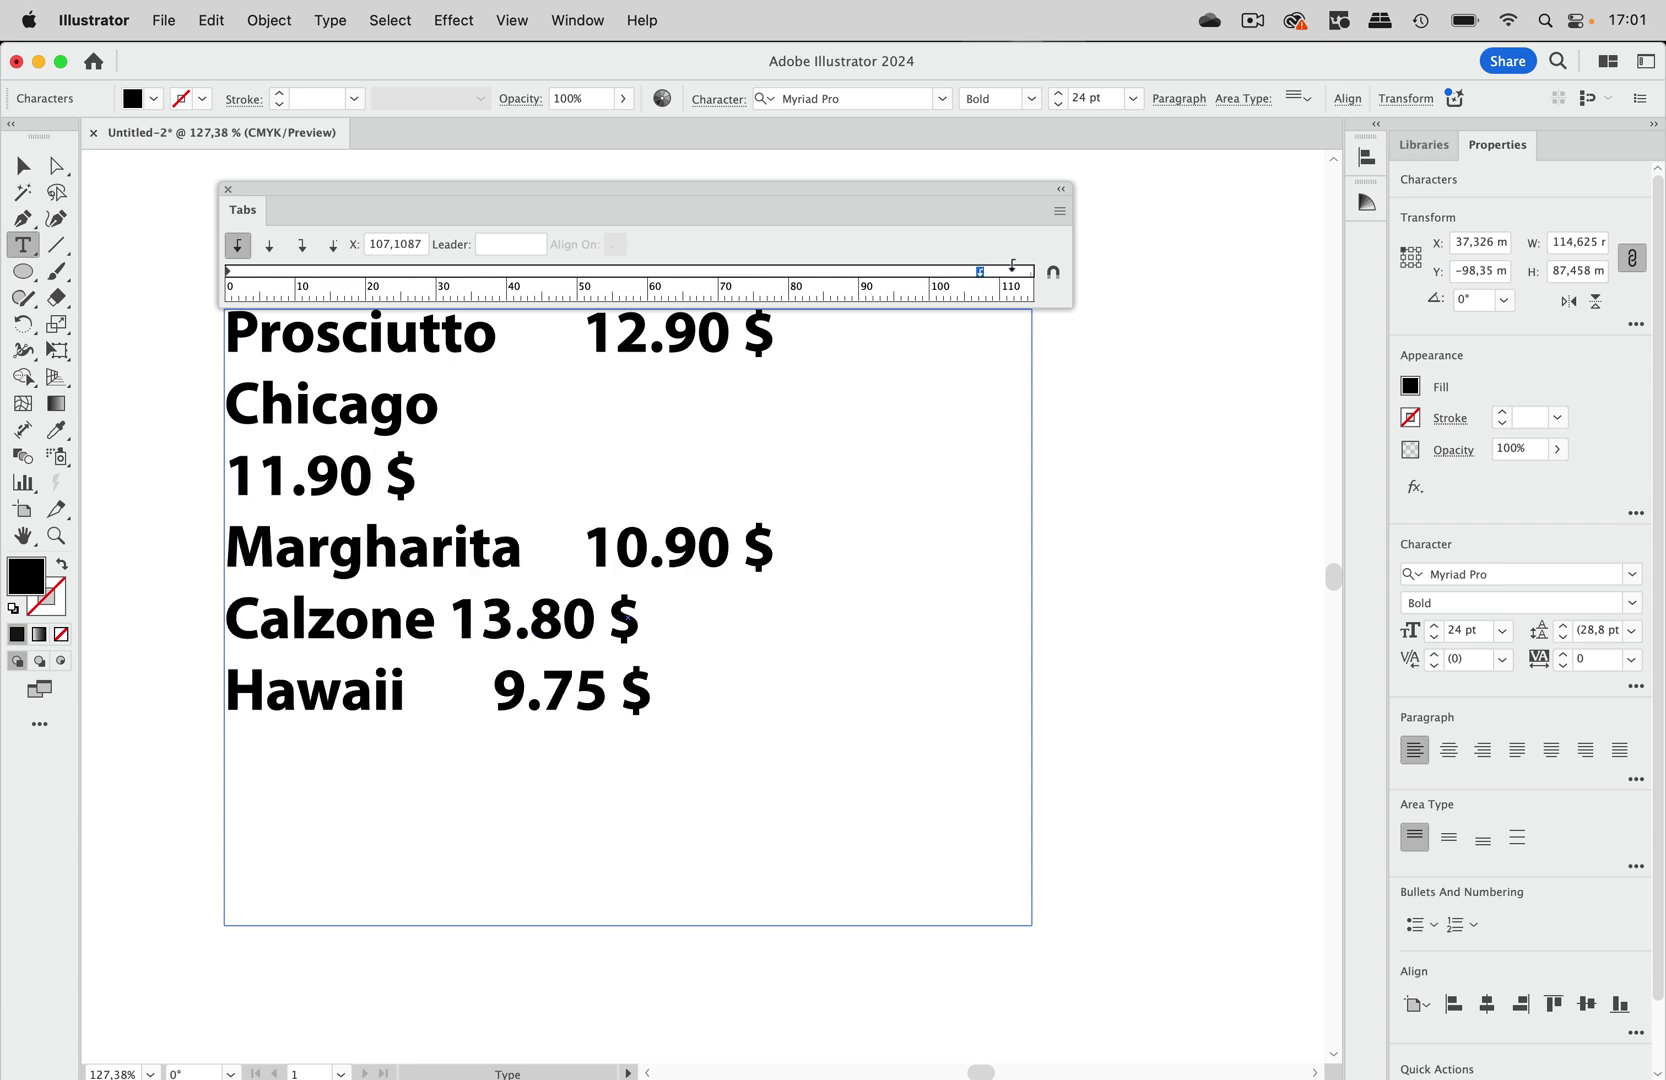
{"action": "left_click_drag", "start_coordinate": [979, 270], "coordinate": [789, 271]}
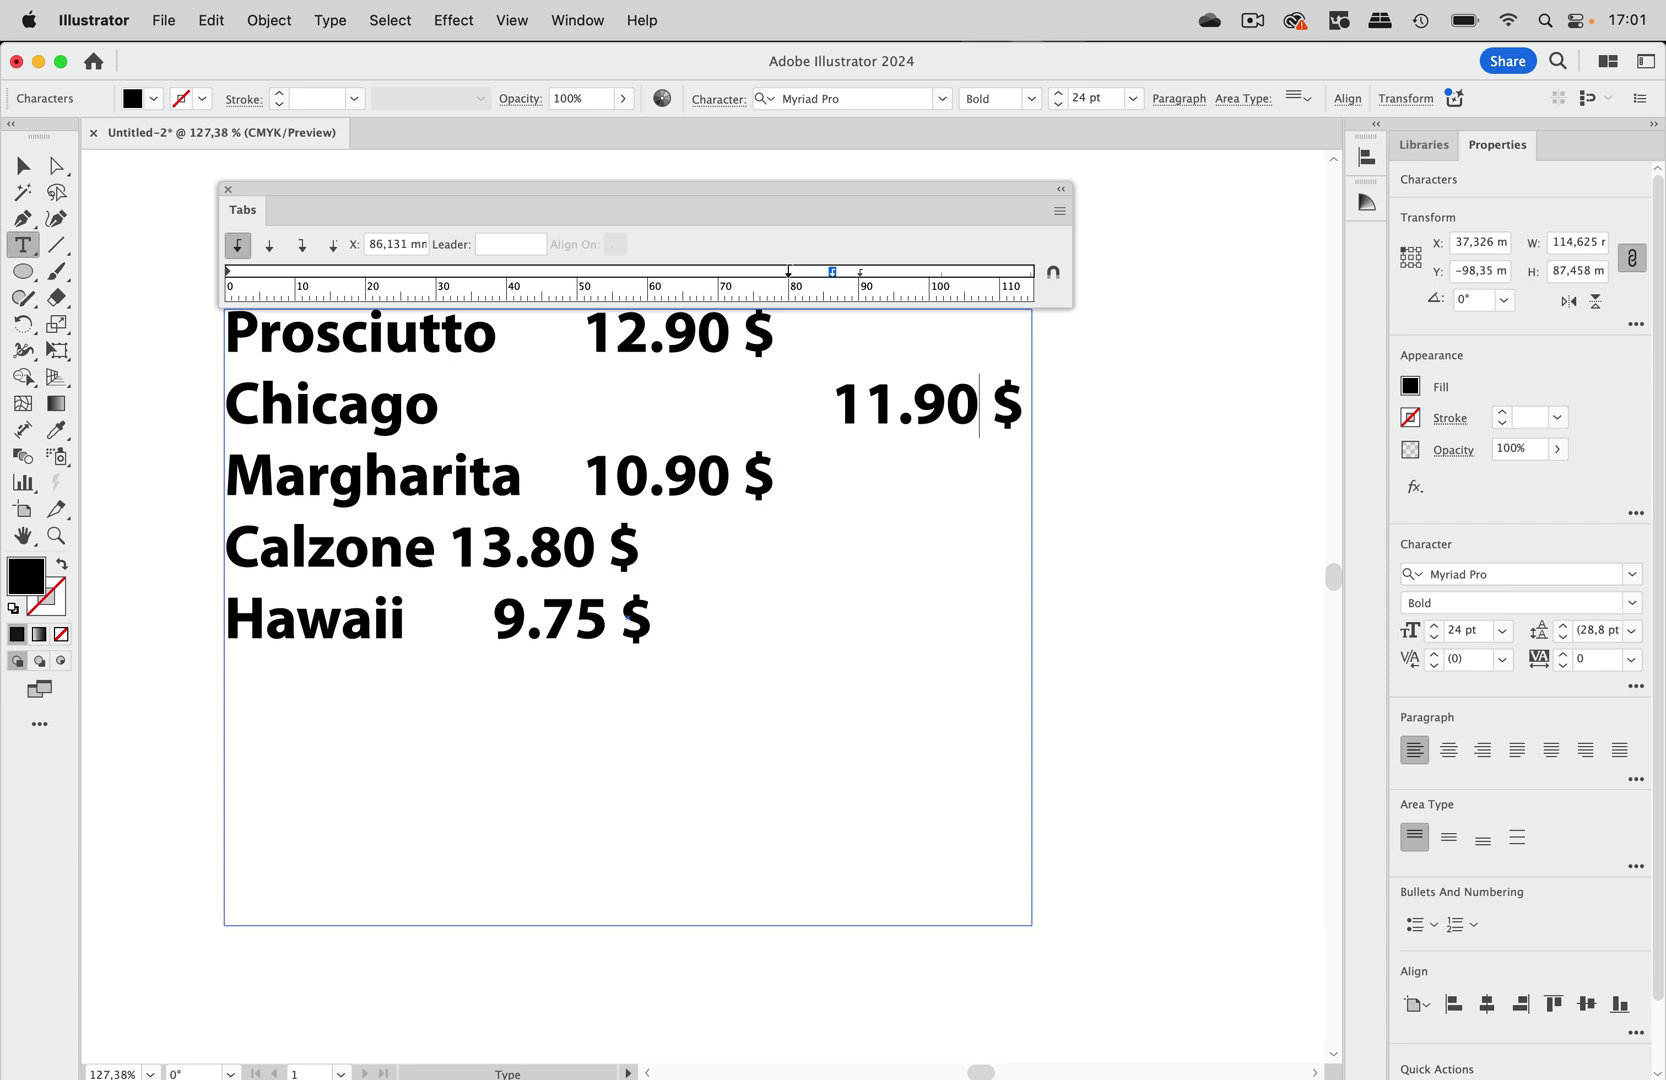
{"action": "left_click", "coordinate": [23, 166]}
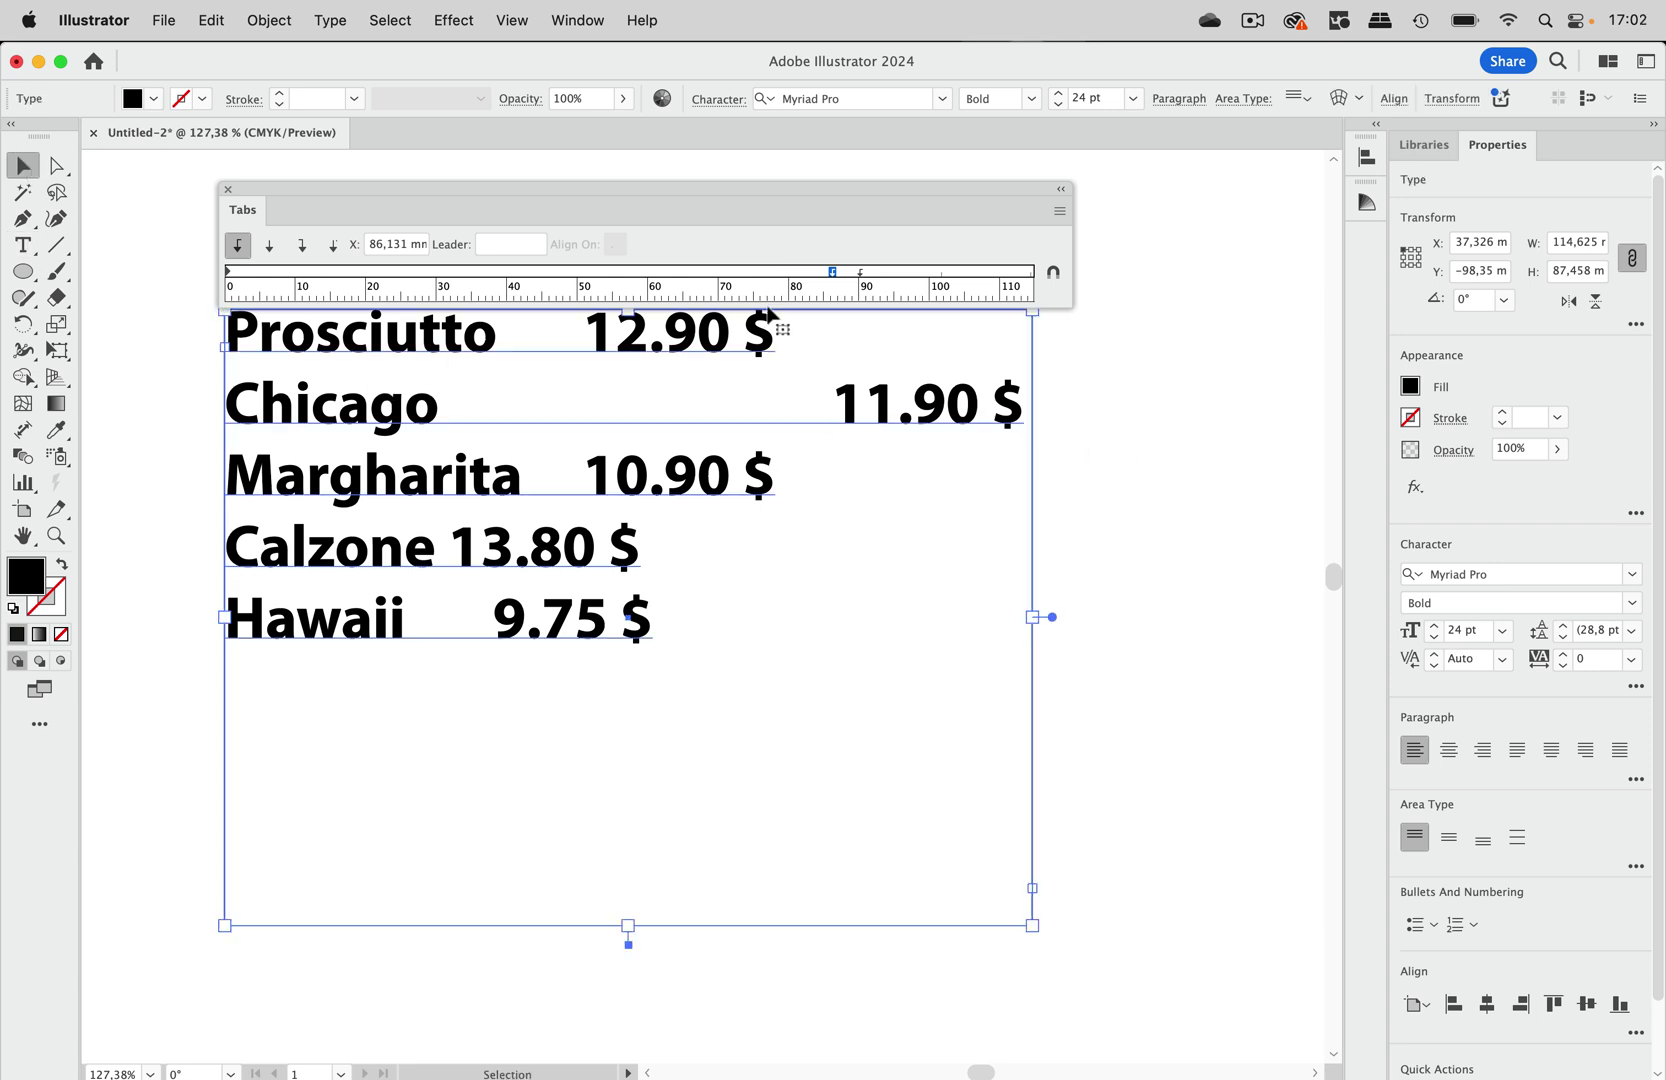
Close the Tabs panel, deselect, and select the second artboard's pizza menu text frame.
{"action": "left_click", "coordinate": [229, 193]}
{"action": "left_click", "coordinate": [1197, 513]}
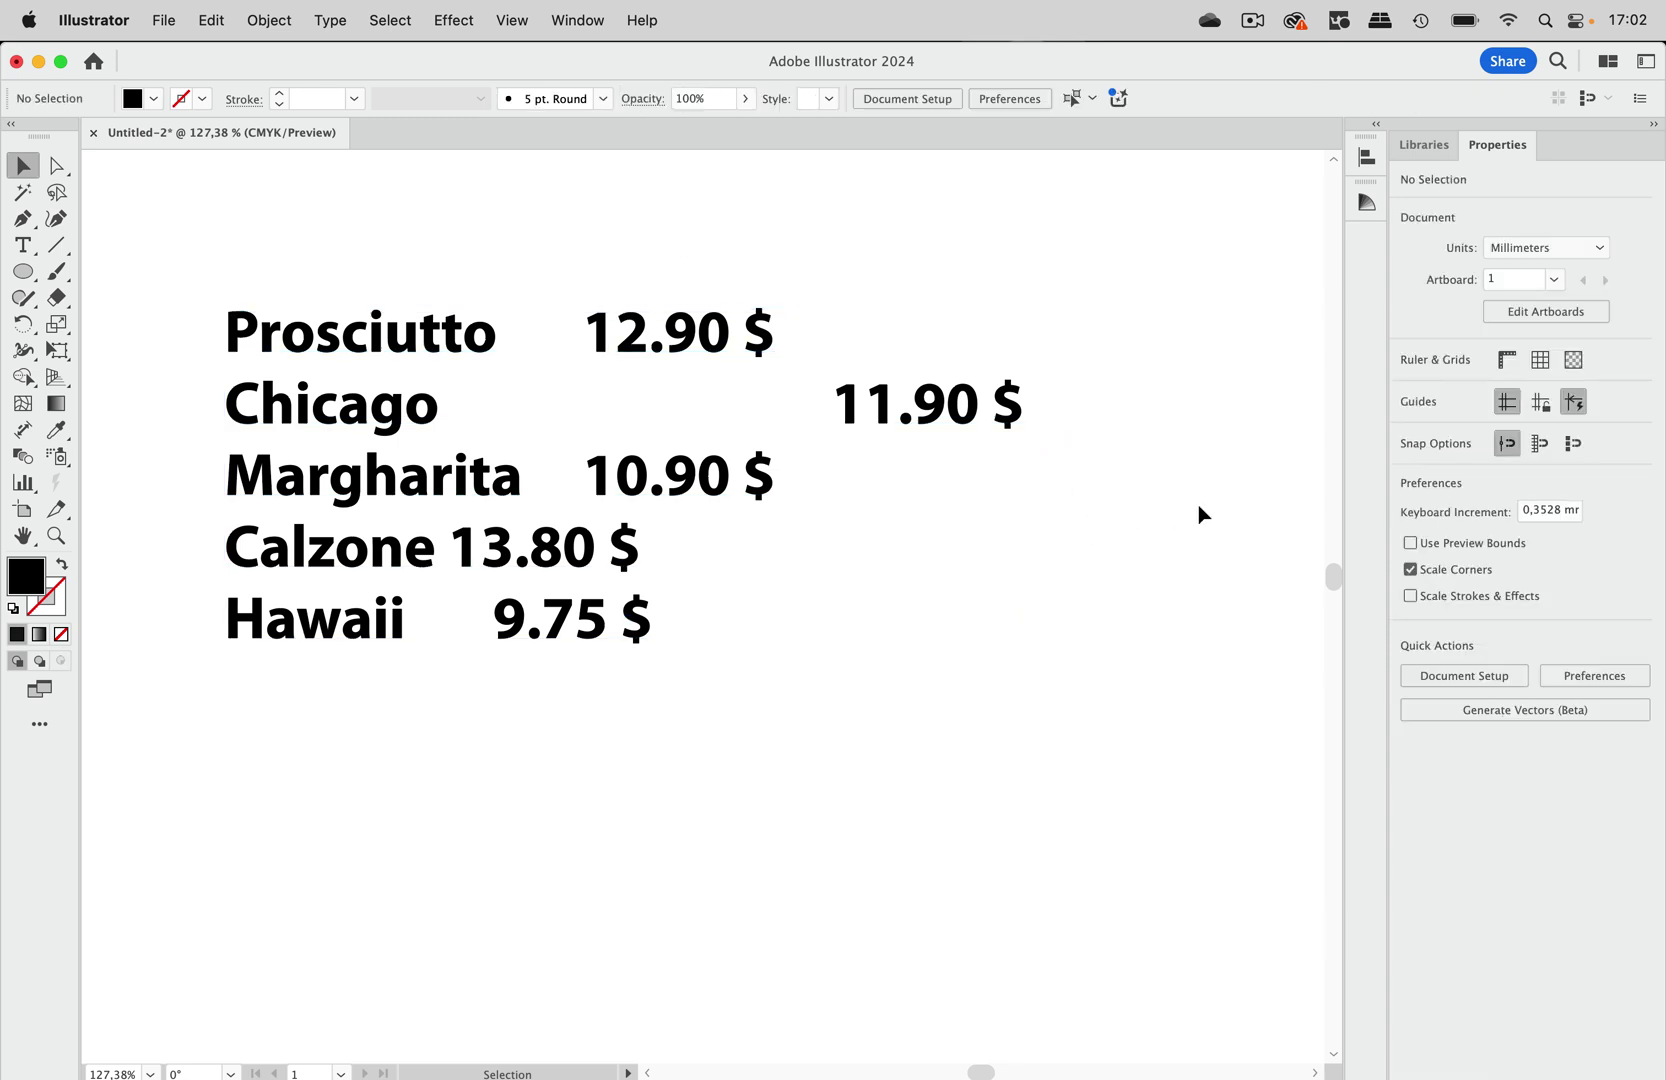
{"action": "scroll", "coordinate": [1166, 557], "scroll_direction": "down", "scroll_amount": 3}
{"action": "scroll", "coordinate": [1166, 557], "scroll_direction": "down", "scroll_amount": 5}
{"action": "scroll", "coordinate": [1167, 557], "scroll_direction": "down", "scroll_amount": 4}
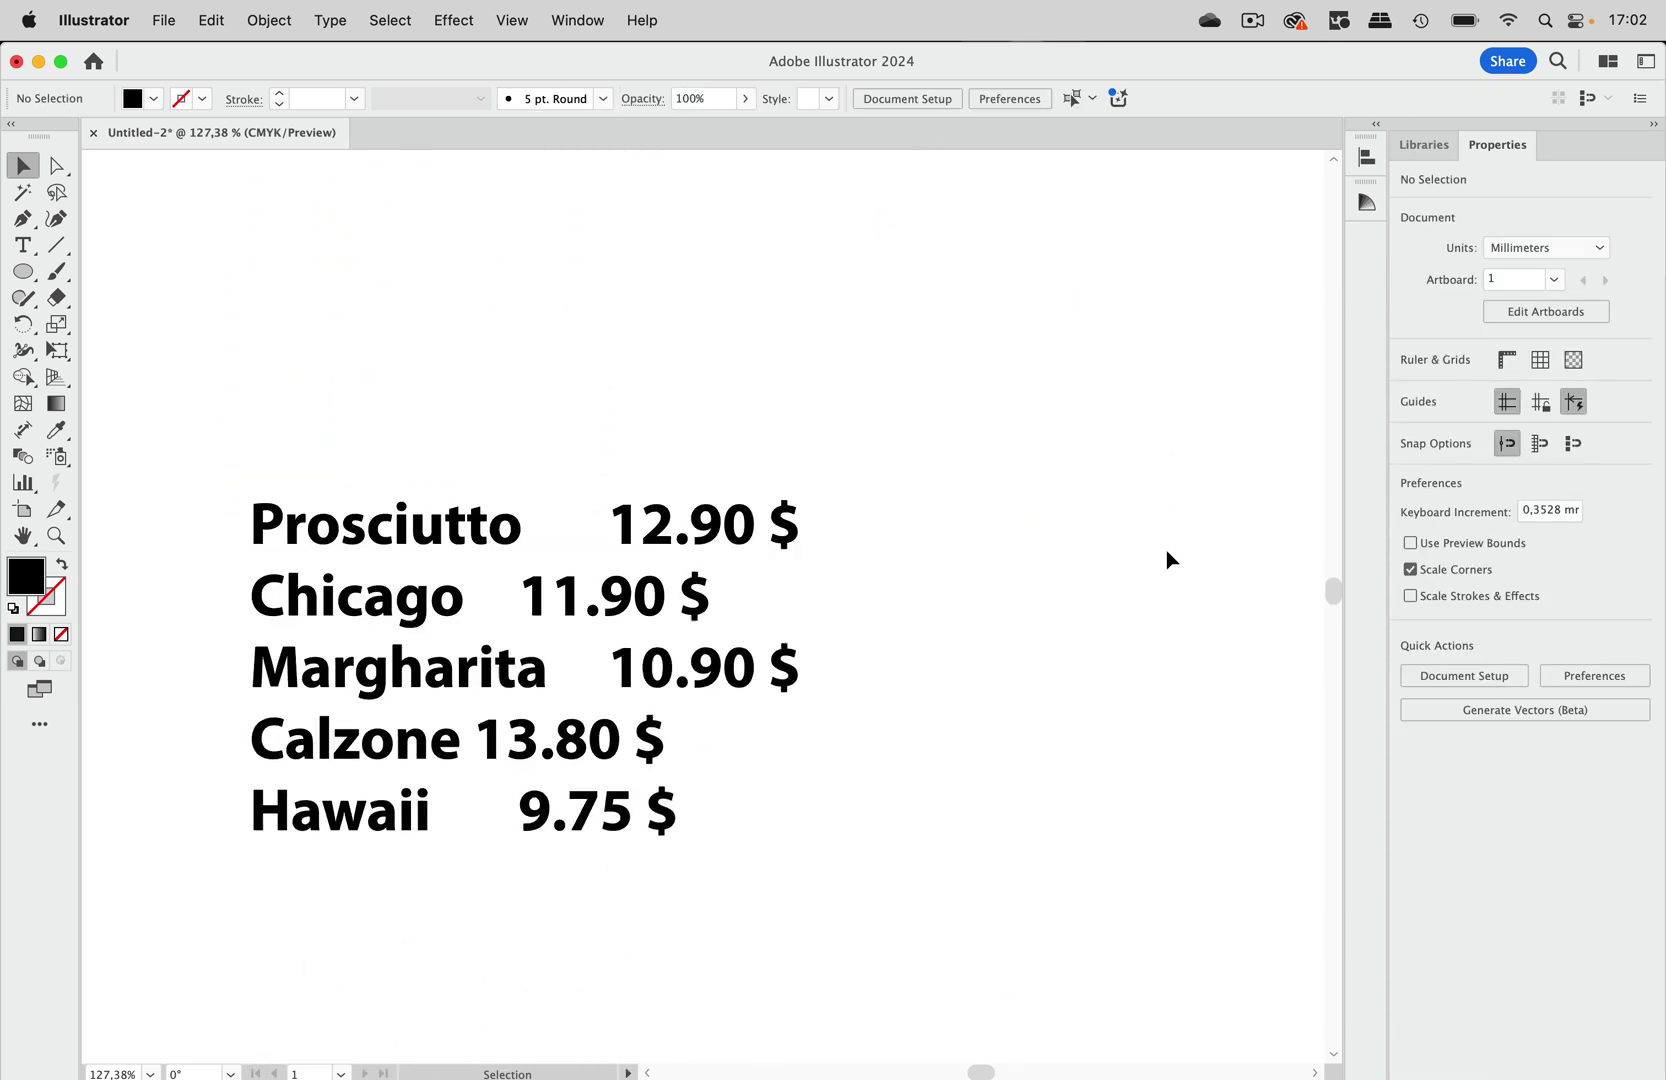
{"action": "scroll", "coordinate": [1166, 558], "scroll_direction": "down", "scroll_amount": 3}
{"action": "scroll", "coordinate": [1166, 557], "scroll_direction": "down", "scroll_amount": 2}
{"action": "scroll", "coordinate": [1166, 557], "scroll_direction": "down", "scroll_amount": 1}
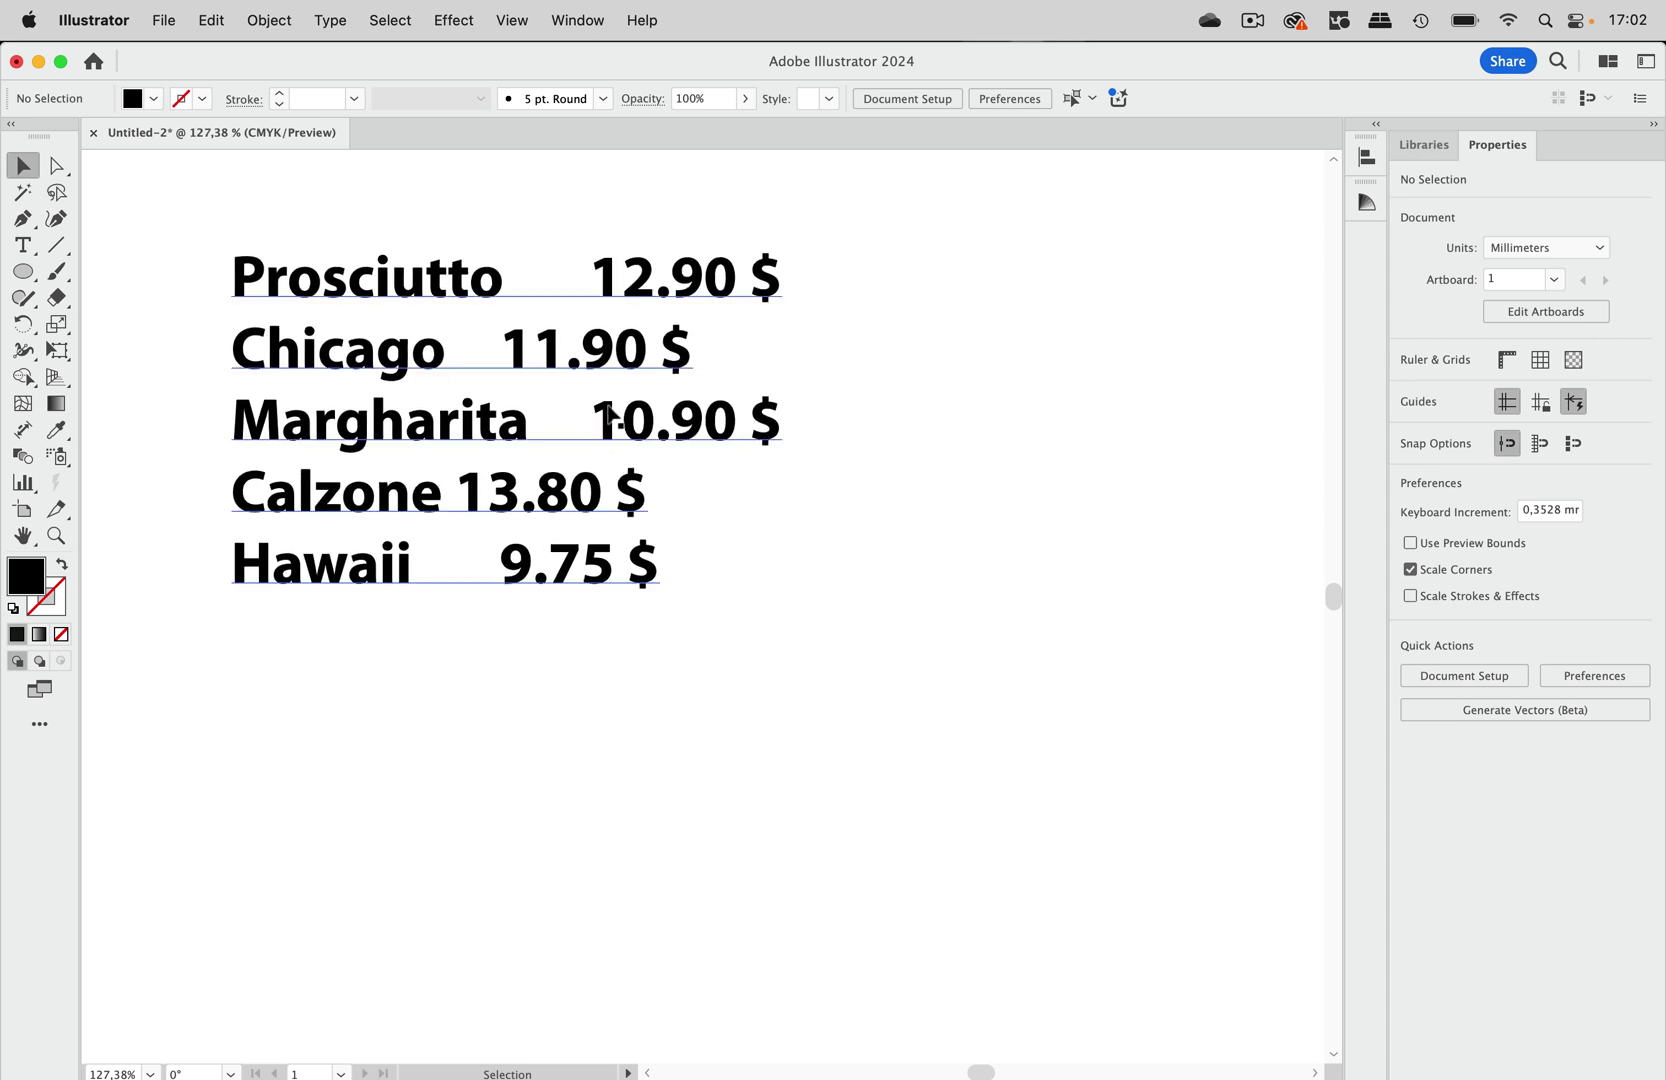
{"action": "left_click", "coordinate": [611, 416]}
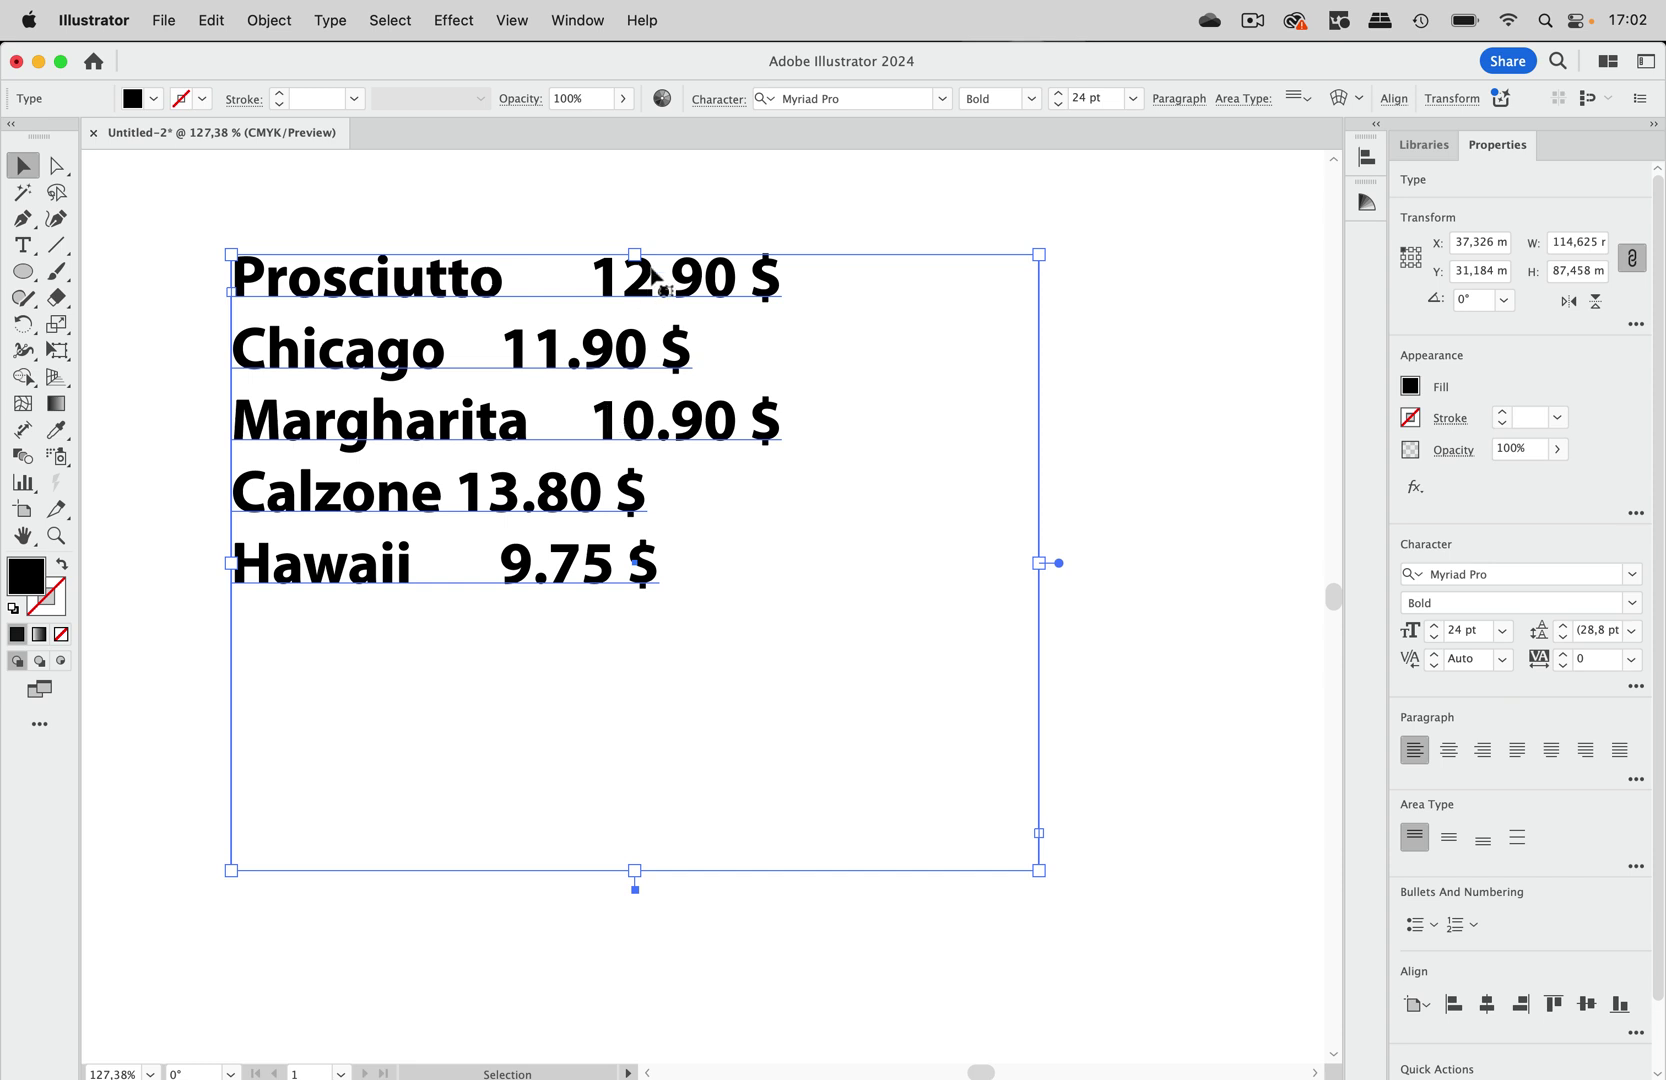
Open the Tabs panel via Window > Type > Tabs for the selected menu text.
{"action": "left_click", "coordinate": [578, 18]}
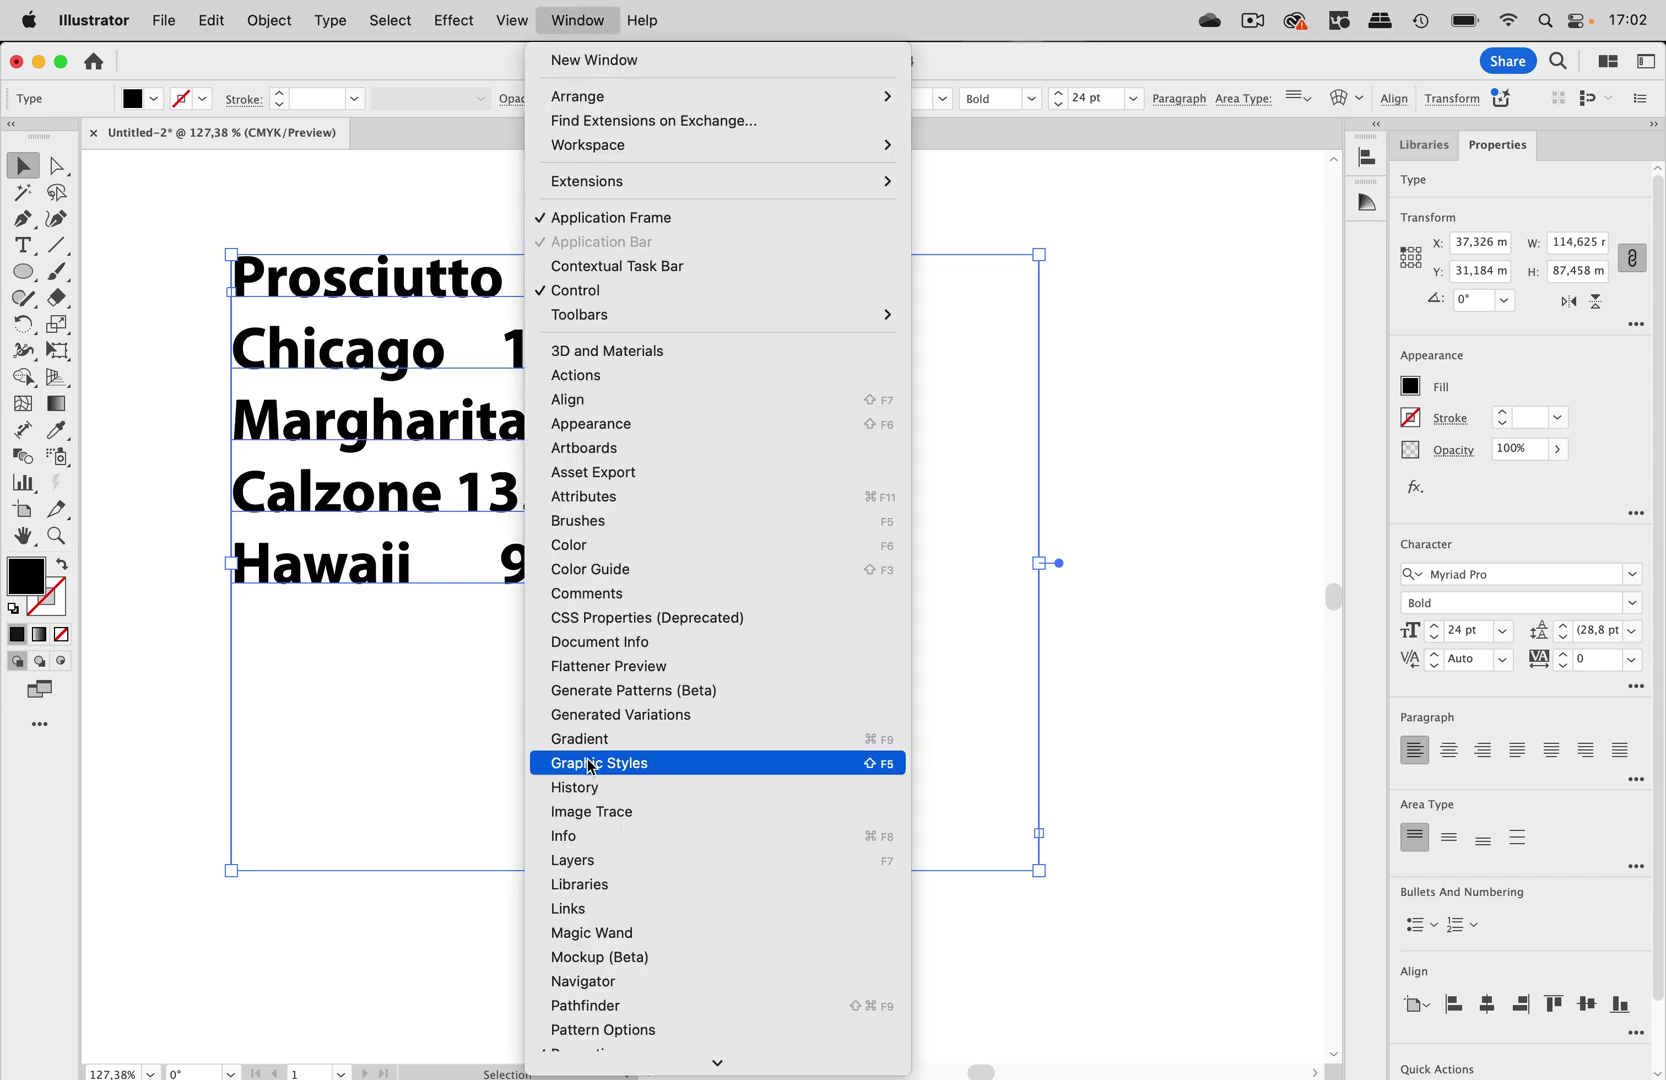
{"action": "mouse_move", "coordinate": [715, 932]}
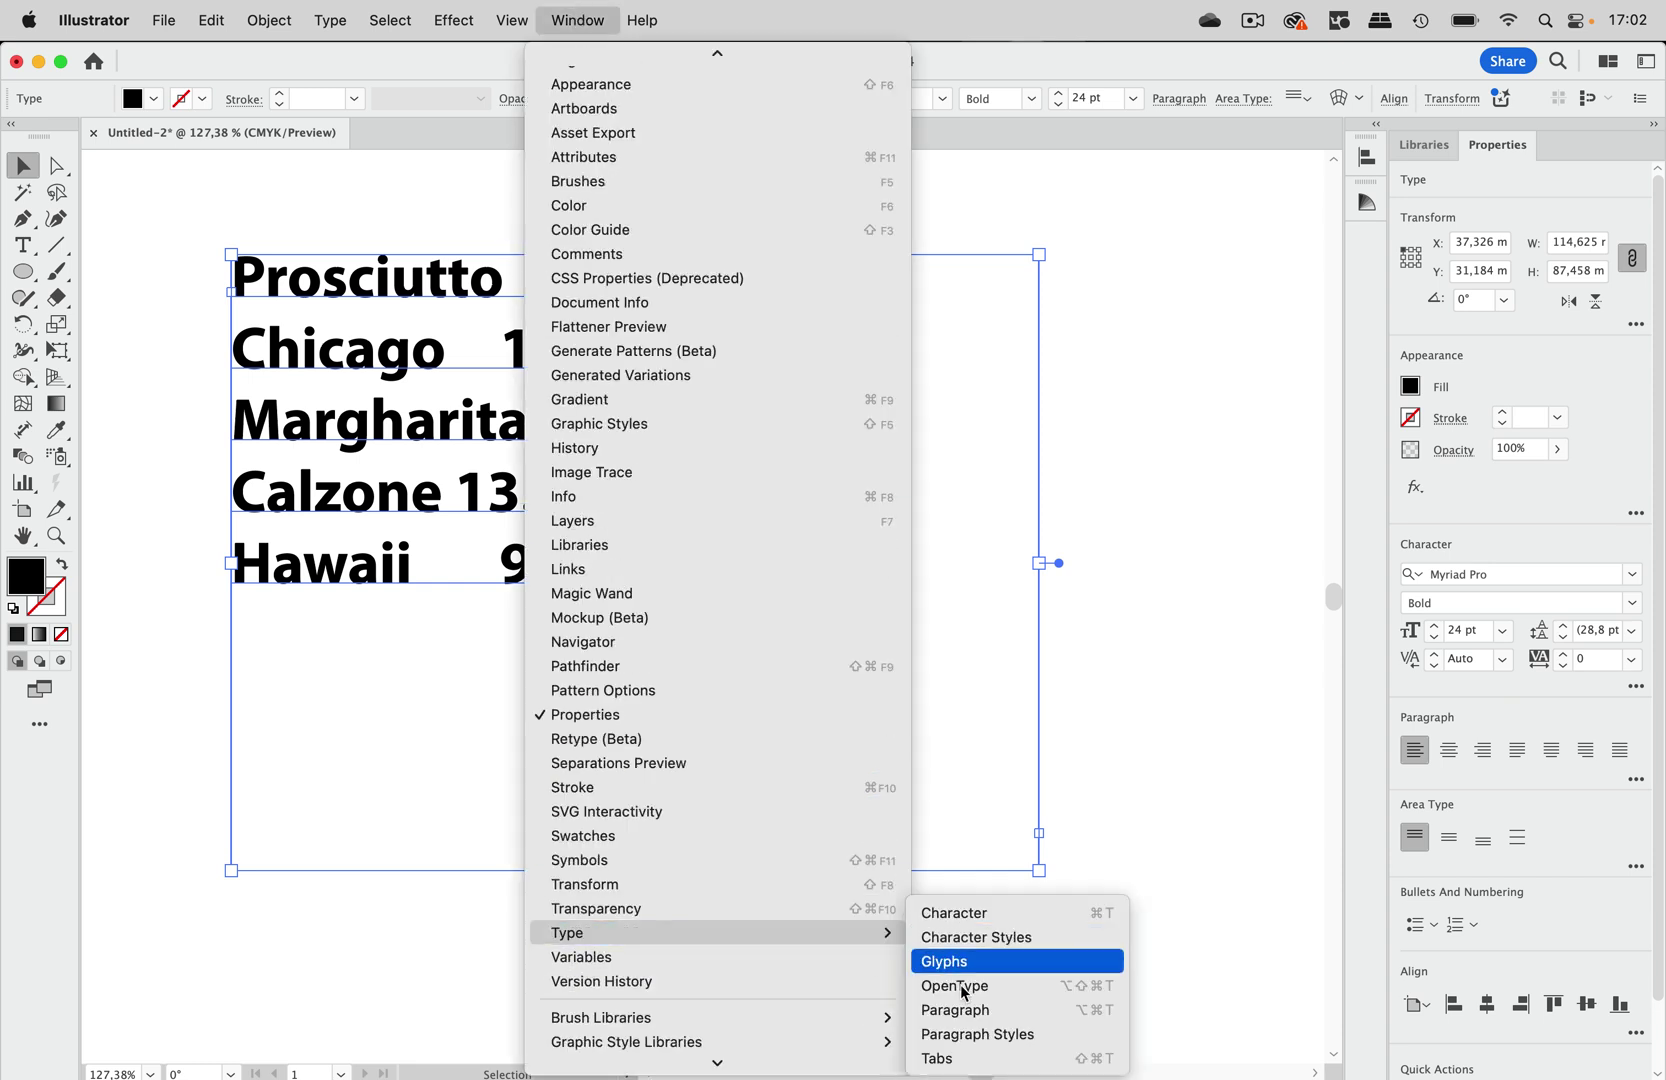
{"action": "left_click", "coordinate": [937, 1059]}
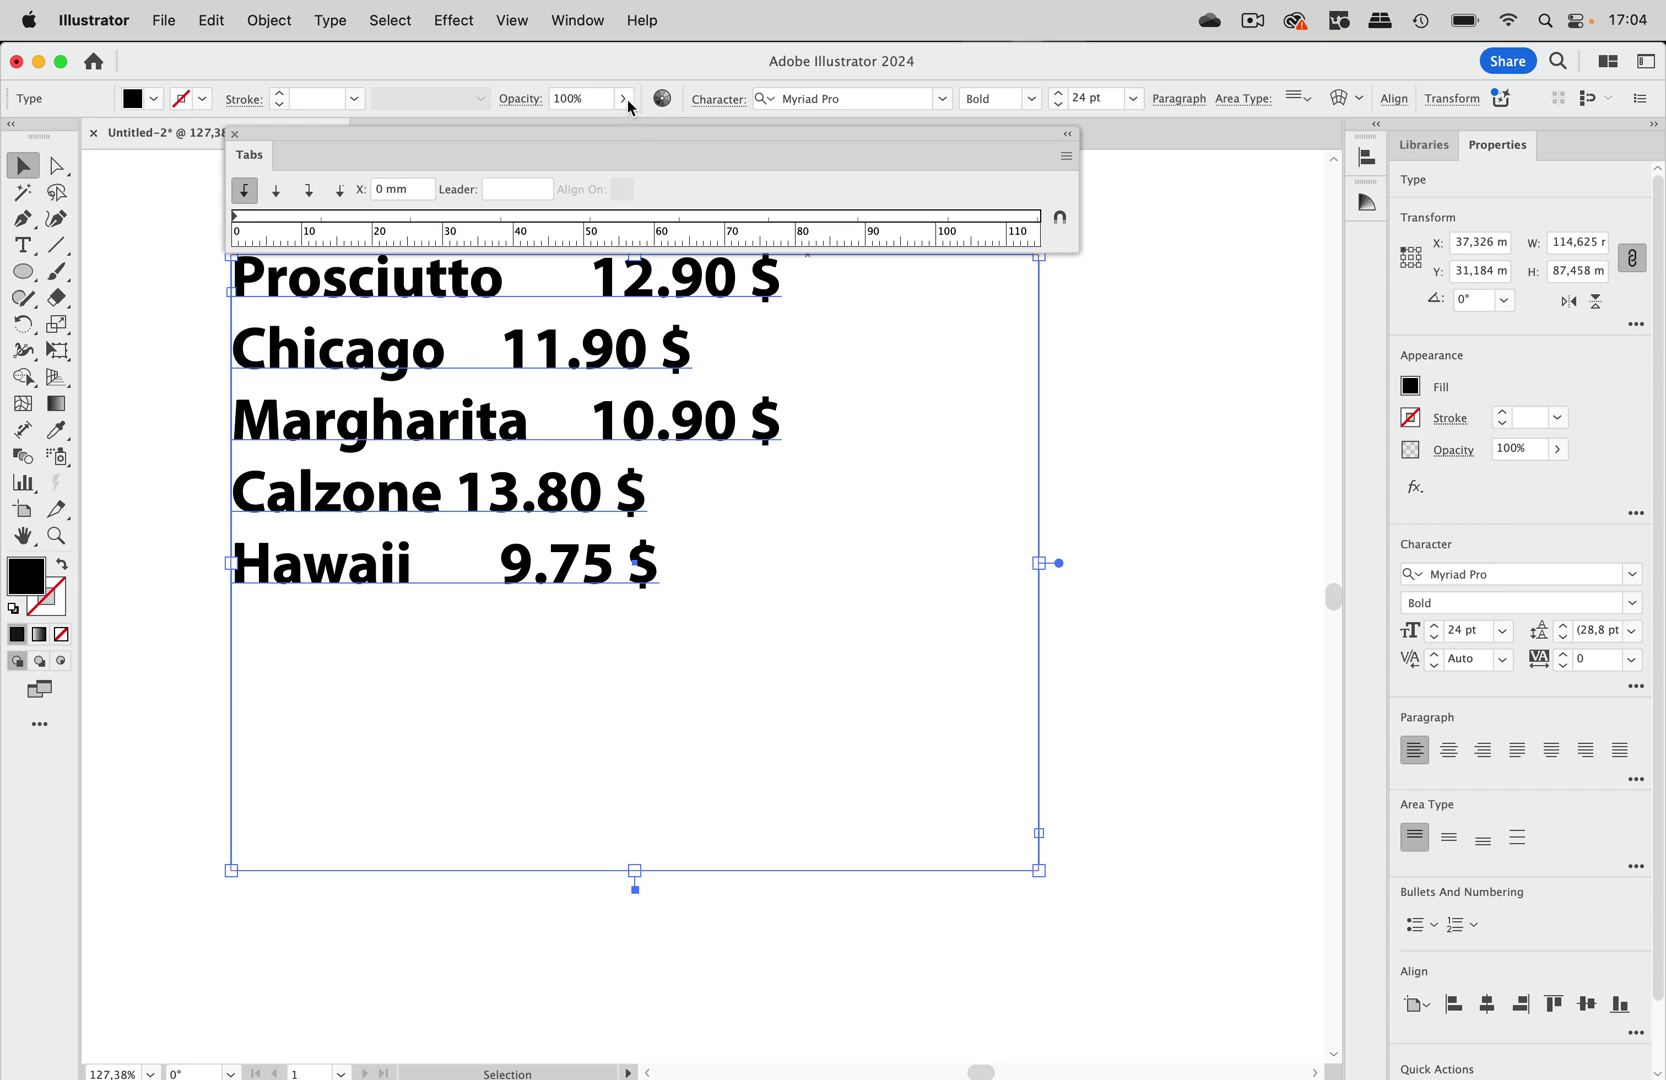
Turn on Type > Show Hidden Characters to display tabs, spaces and paragraph marks.
{"action": "left_click", "coordinate": [335, 21]}
{"action": "left_click", "coordinate": [395, 667]}
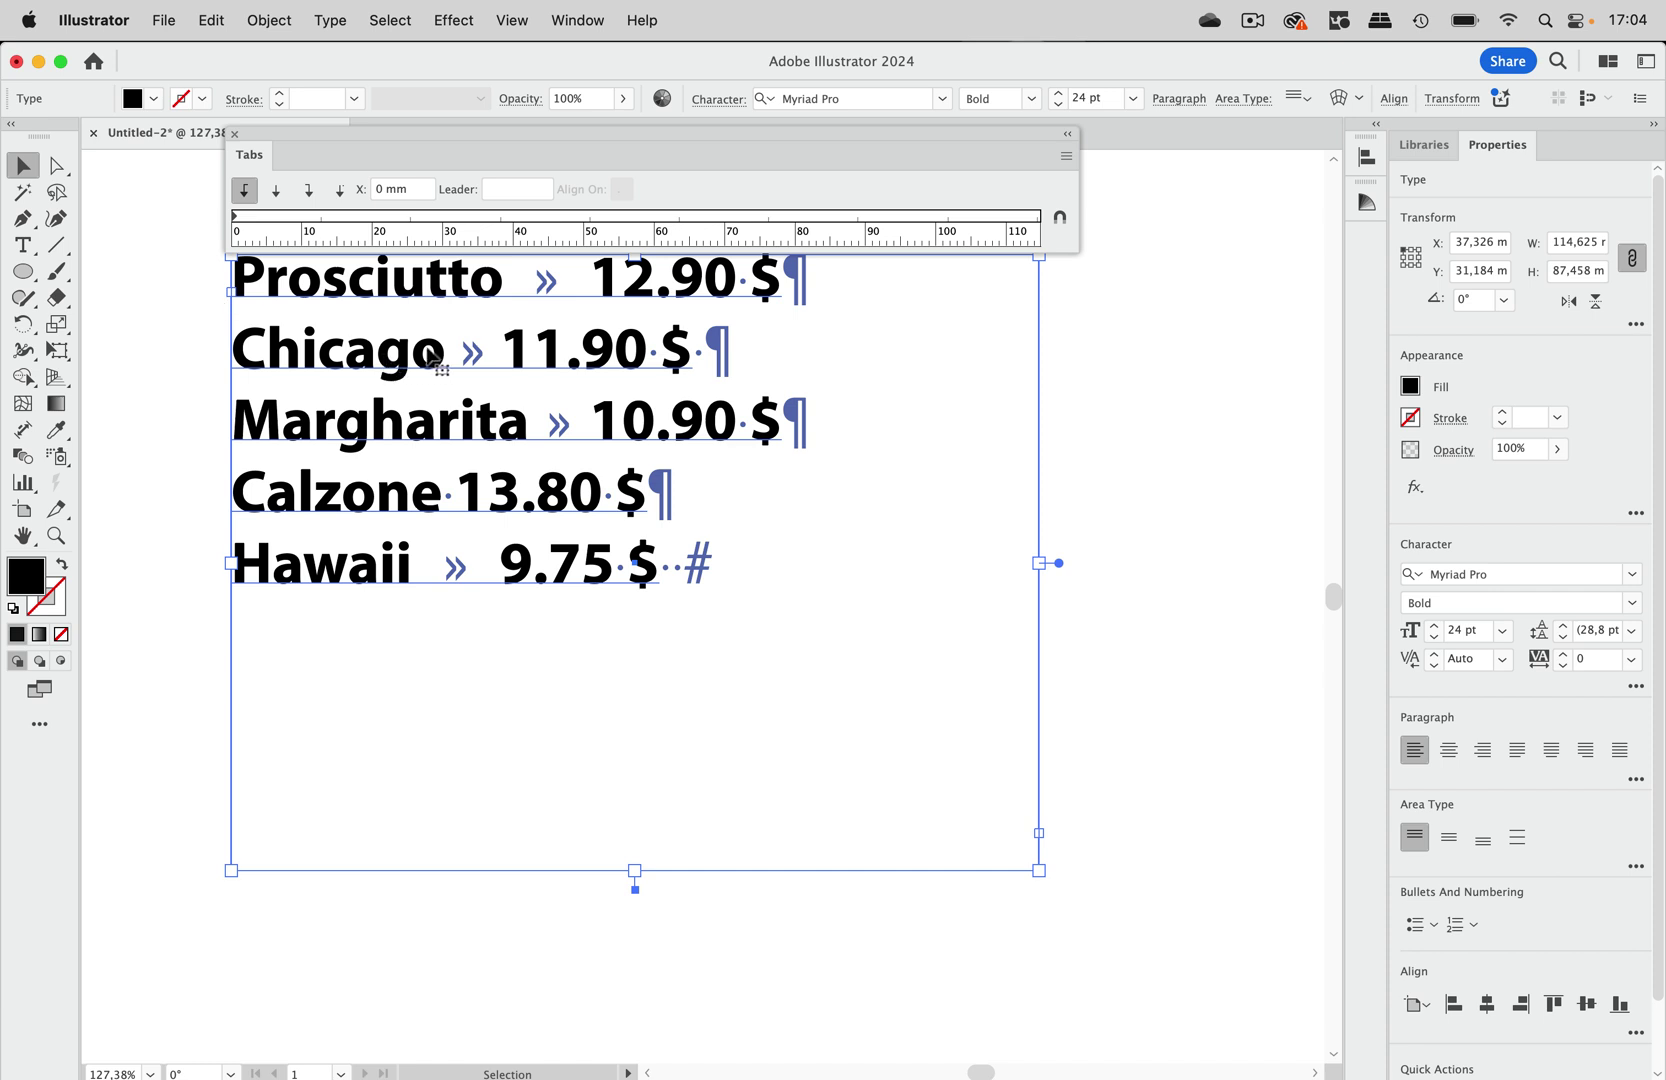
After Margharita's 10.90 $, adjust the line breaks and backspace away the stray letters.
{"action": "left_click", "coordinate": [24, 245]}
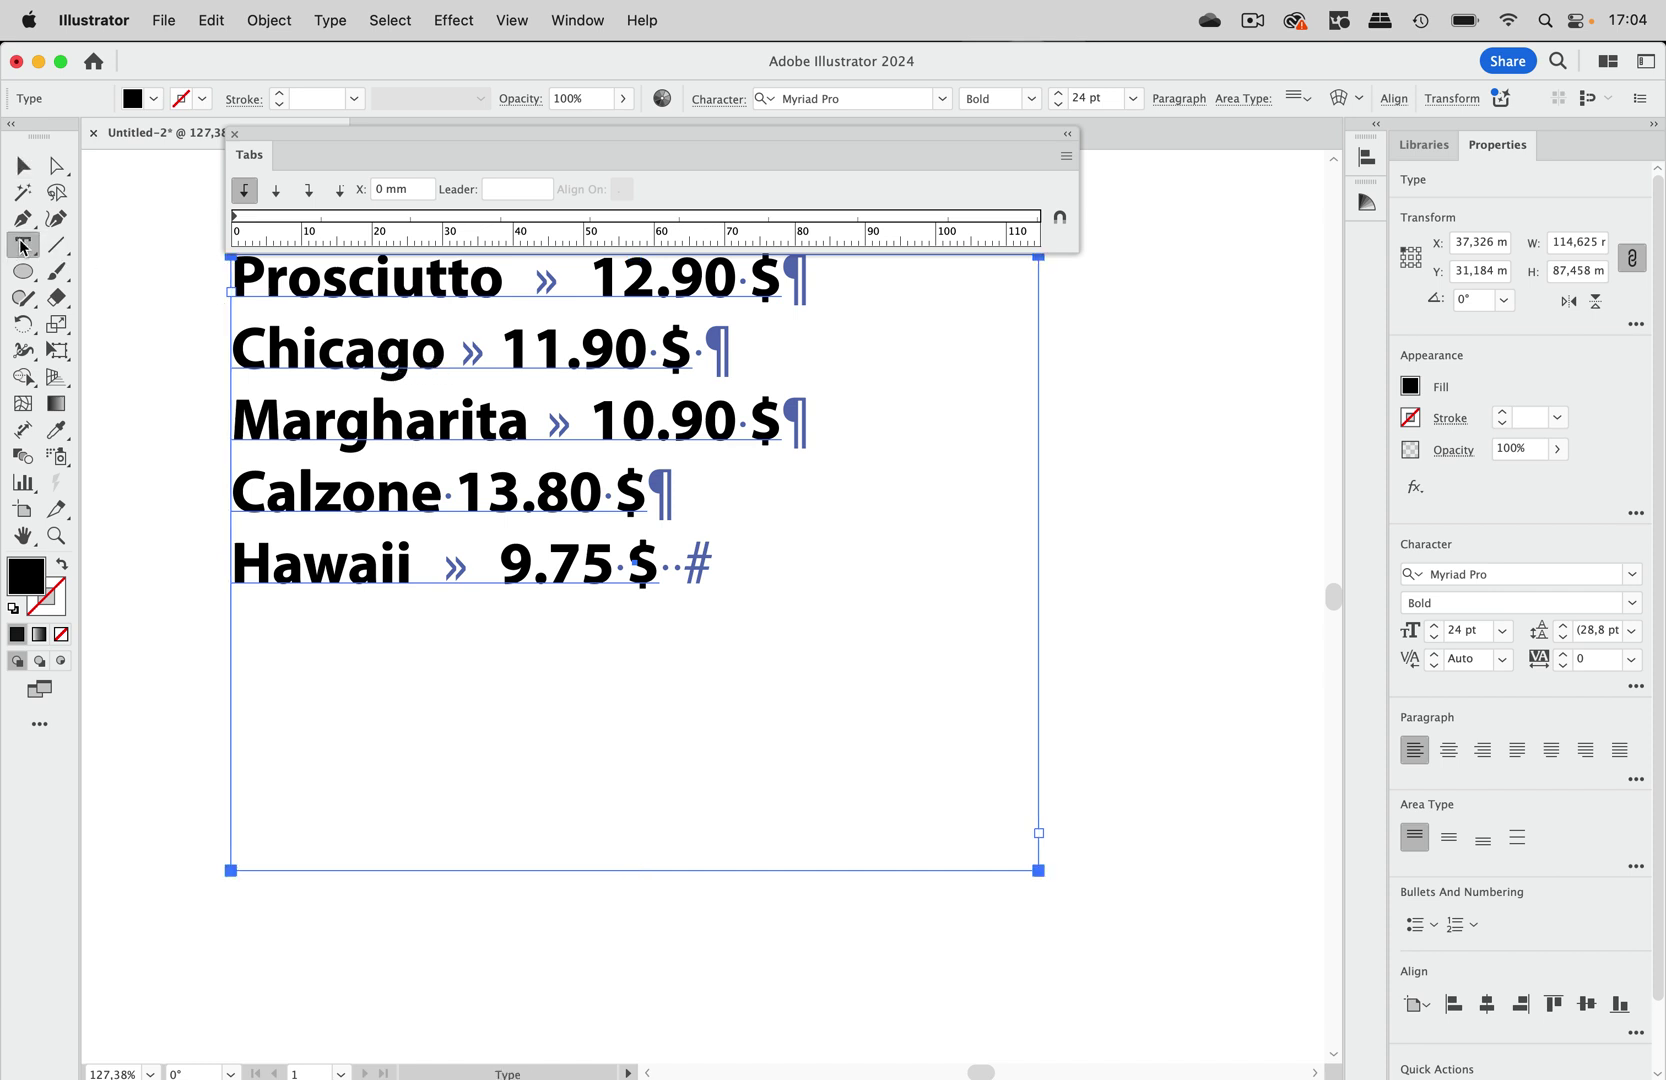
{"action": "left_click", "coordinate": [410, 367]}
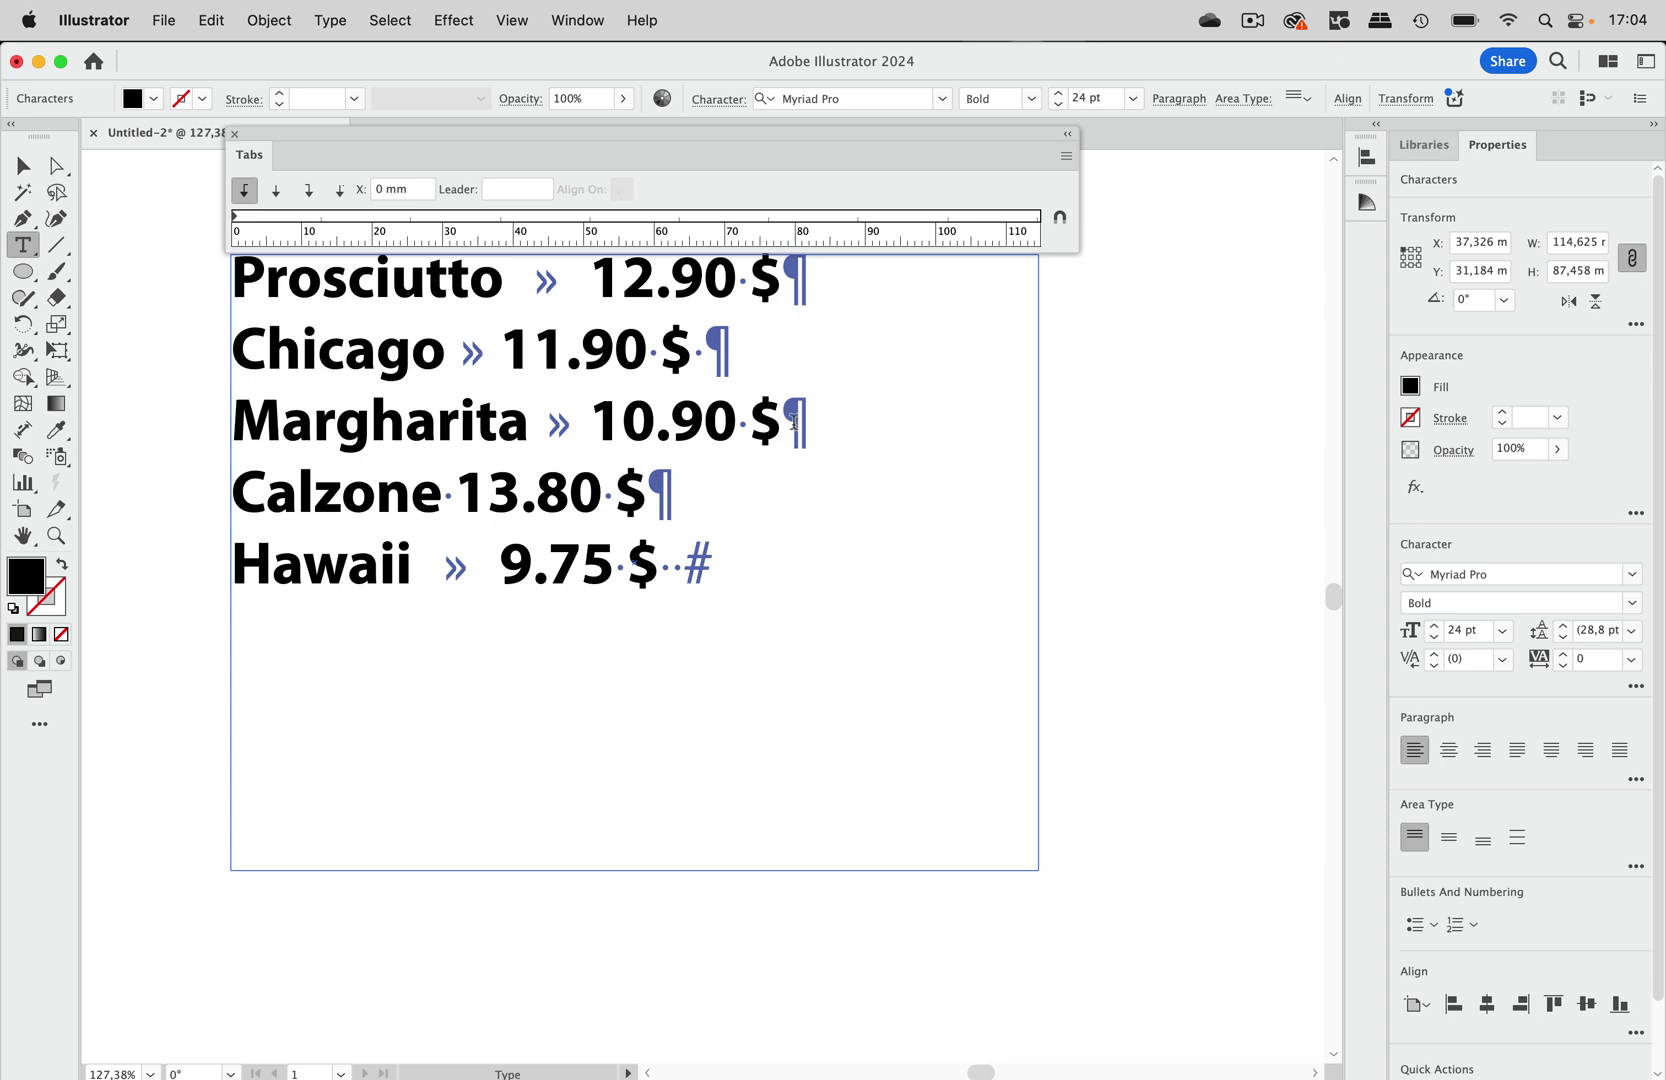
{"action": "left_click", "coordinate": [820, 426]}
{"action": "key", "text": "Return"}
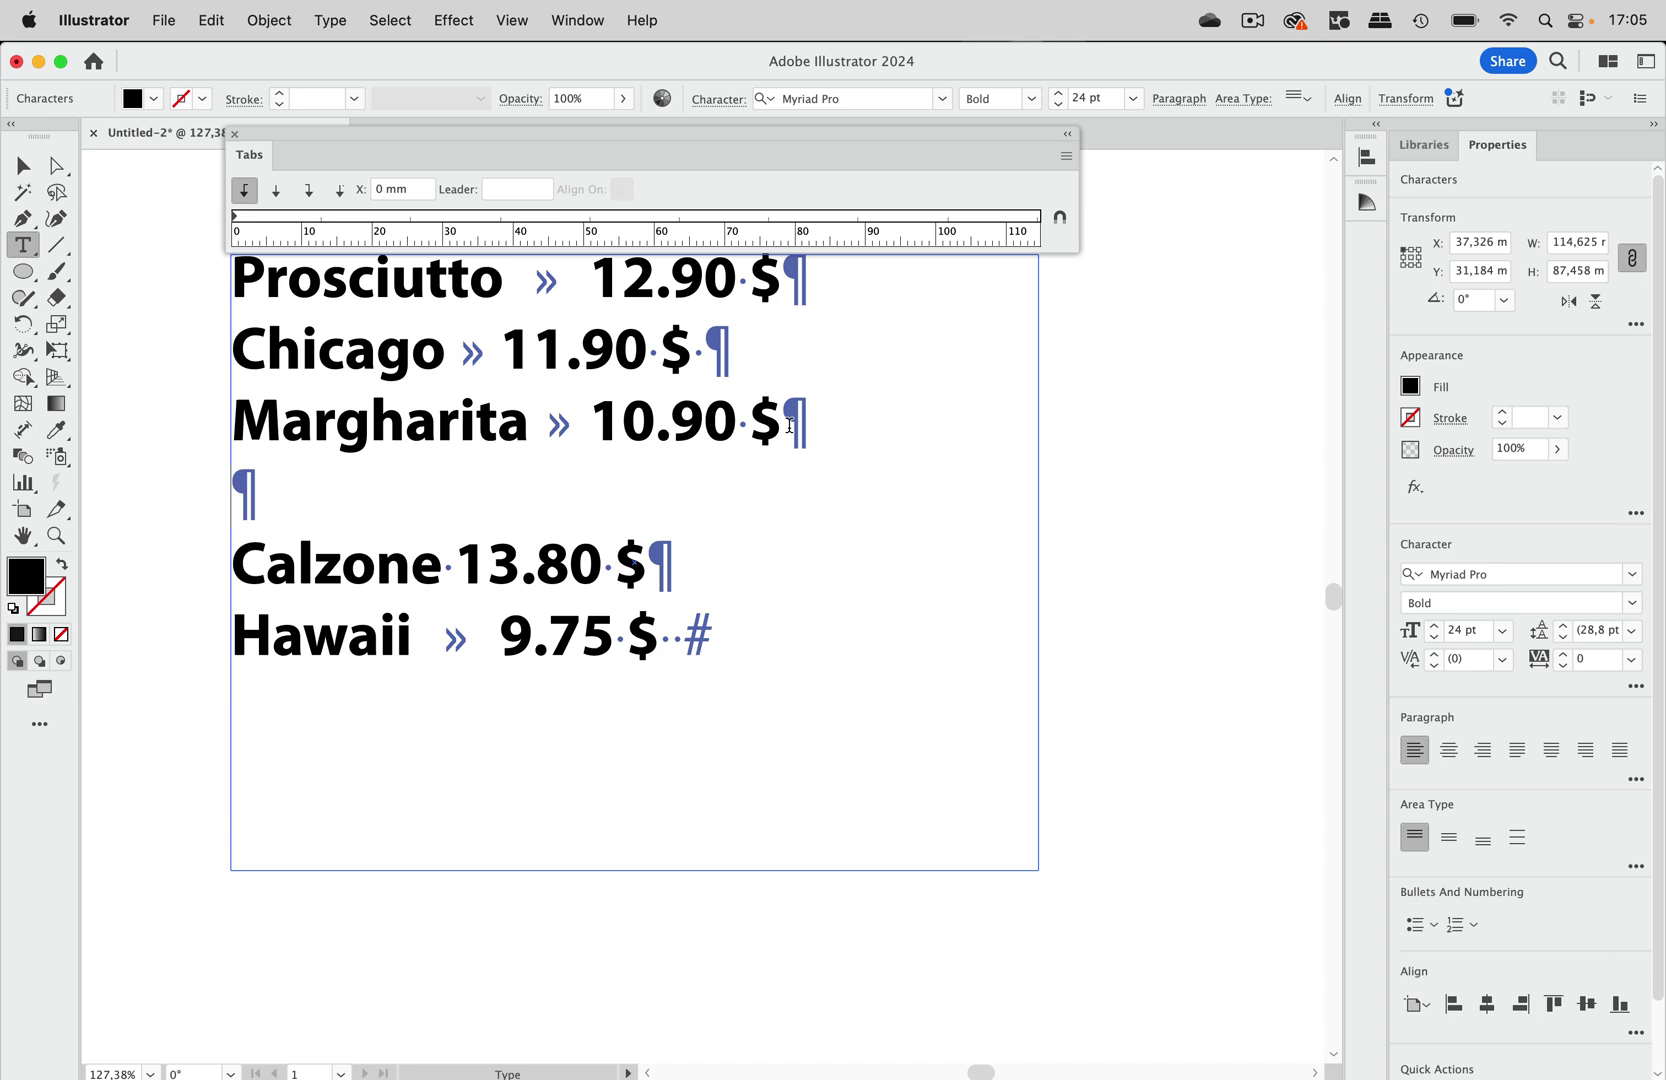
{"action": "key", "text": "BackSpace"}
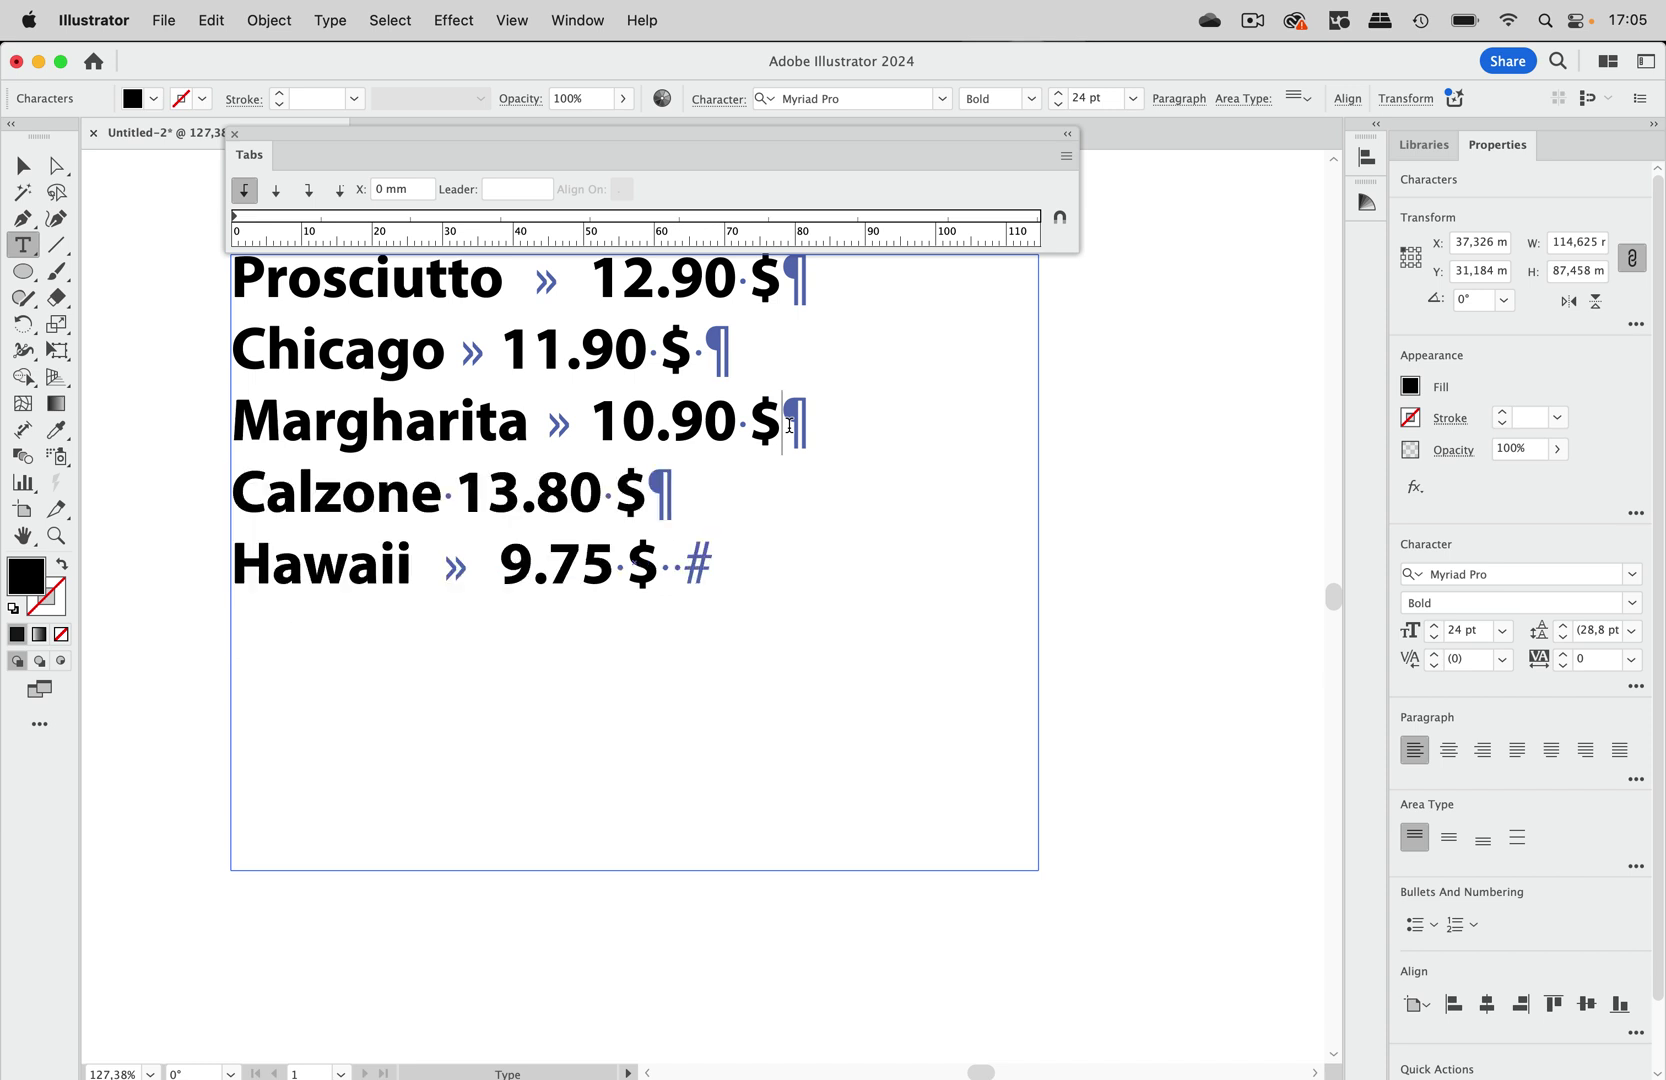
{"action": "key", "text": "shift+Return"}
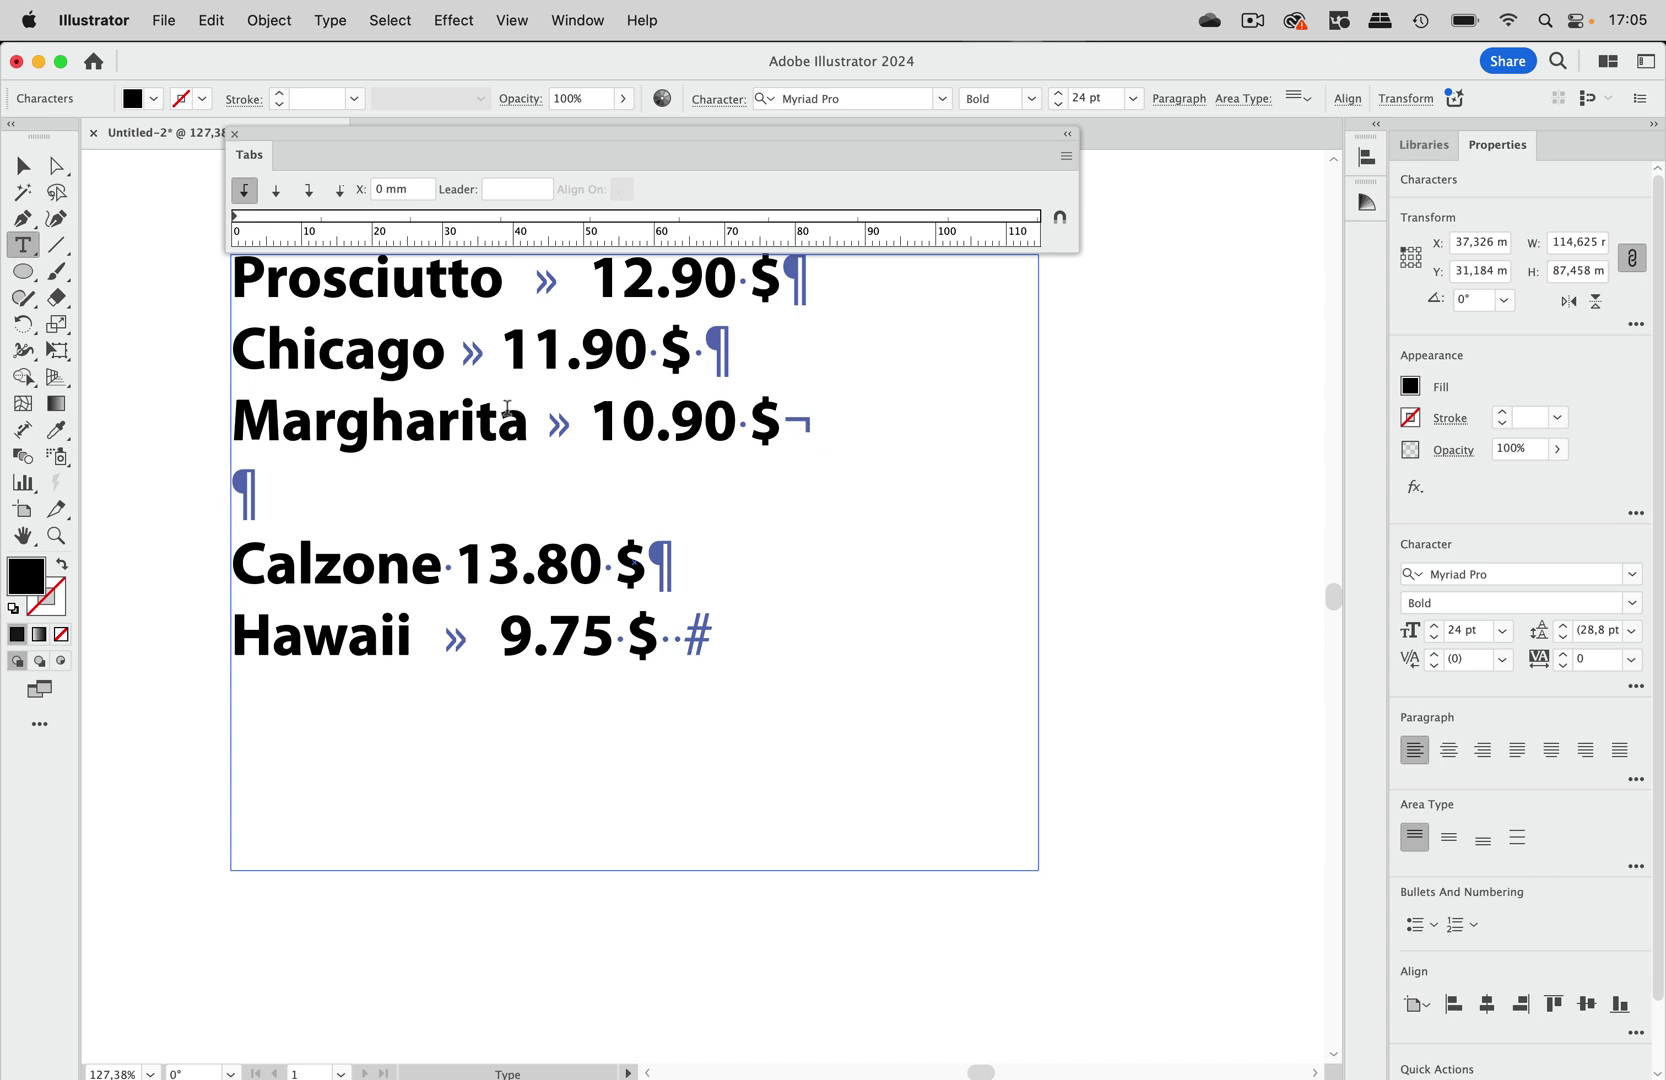
{"action": "type", "text": "bajfgd"}
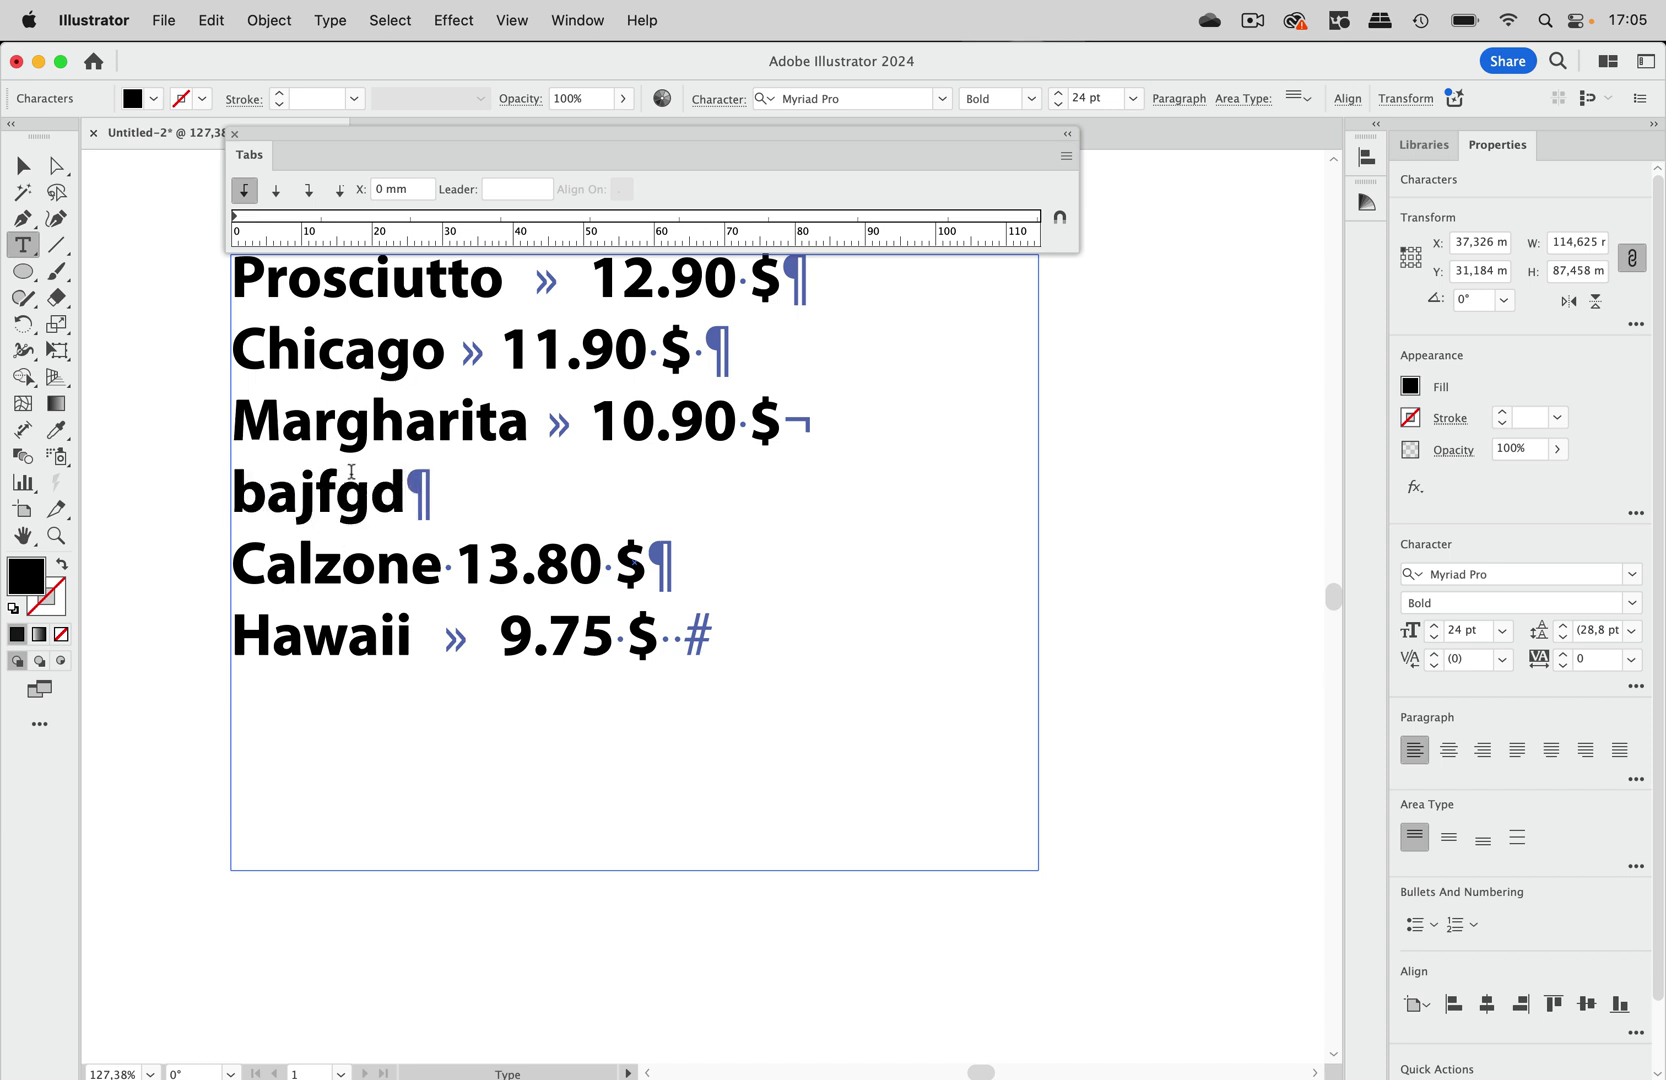
{"action": "key", "text": "BackSpace"}
{"action": "key", "text": "BackSpace"}
{"action": "key", "text": "BackSpace"}
{"action": "key", "text": "BackSpace"}
{"action": "key", "text": "BackSpace"}
{"action": "key", "text": "BackSpace"}
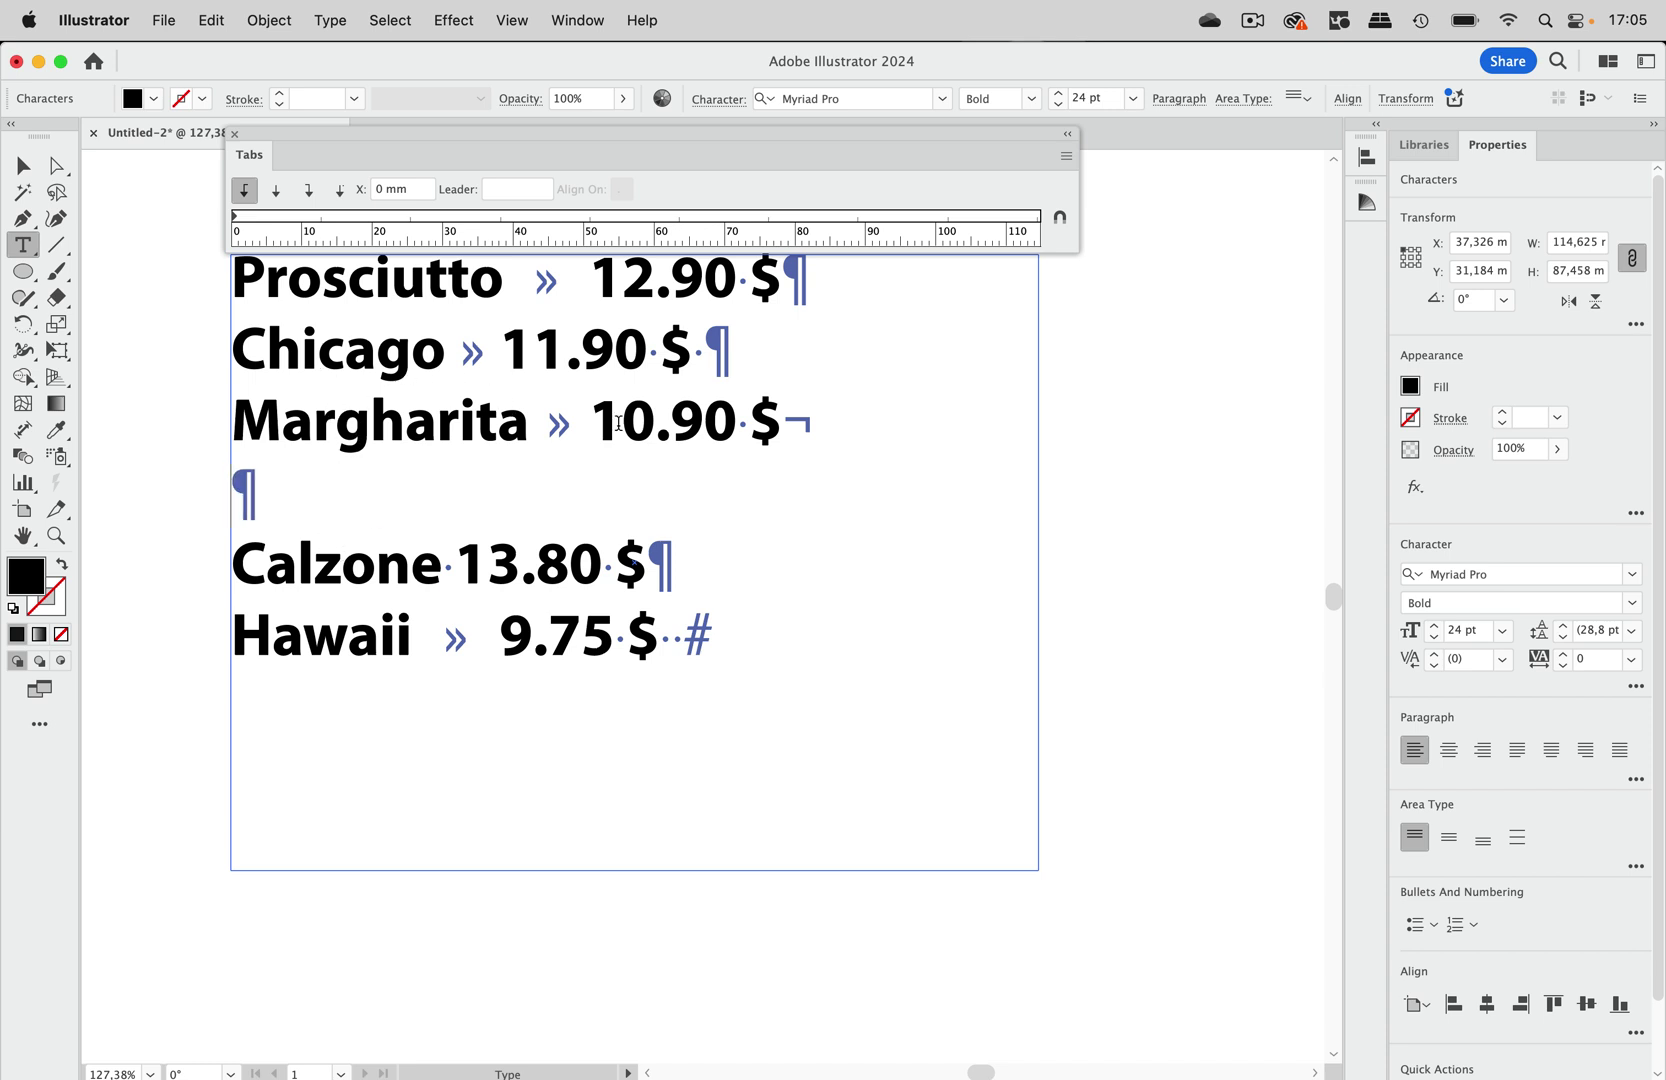
{"action": "key", "text": "BackSpace"}
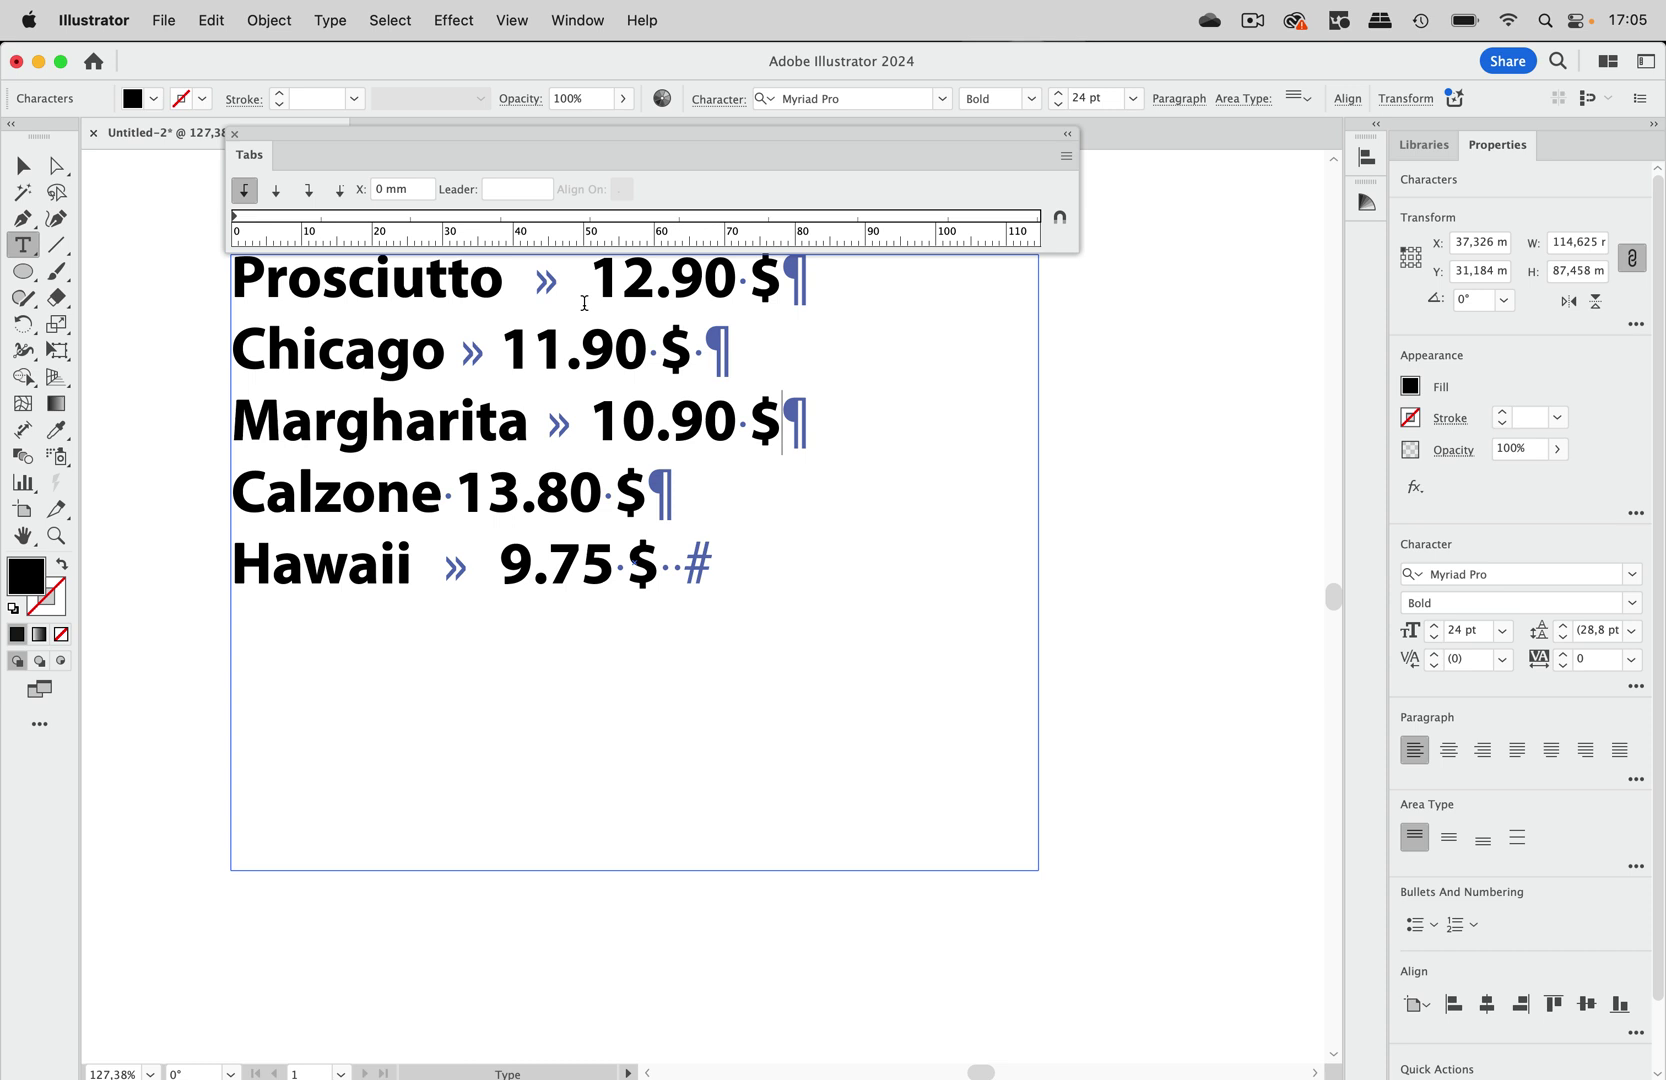
Add and remove a tab before Prosciutto's 12.90, then select the whole text frame.
{"action": "left_click", "coordinate": [592, 277]}
{"action": "key", "text": "Tab"}
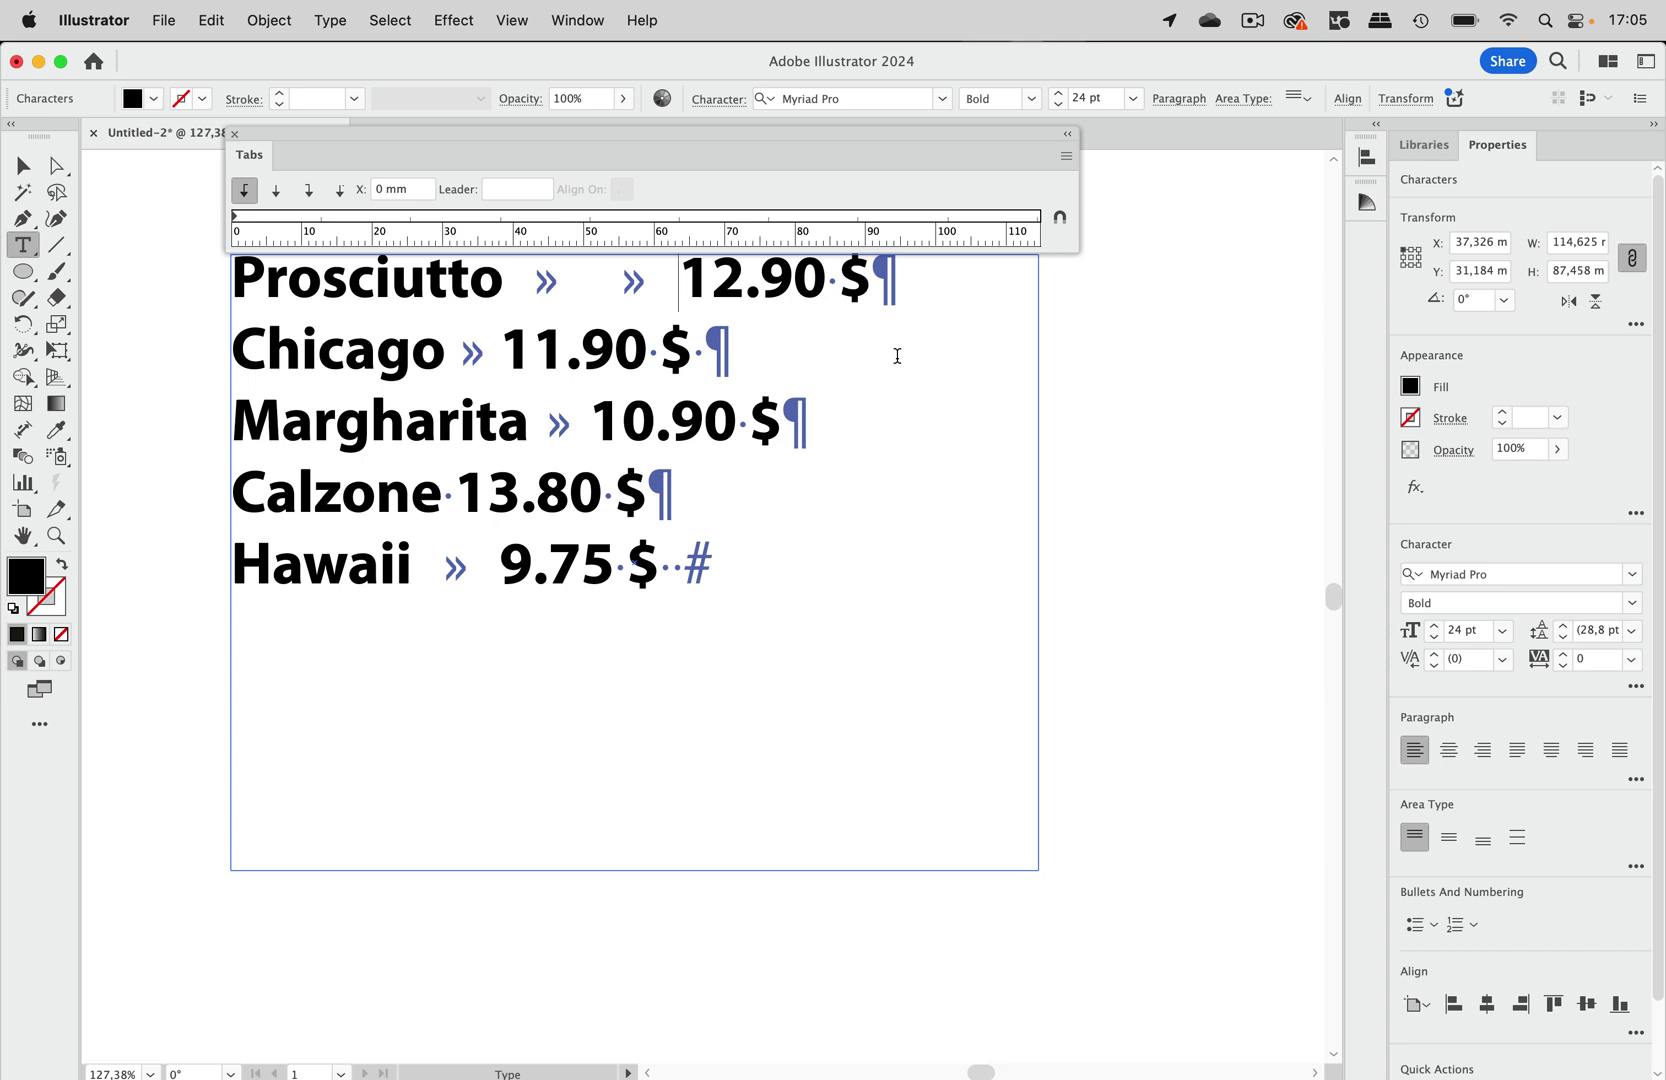
{"action": "key", "text": "BackSpace"}
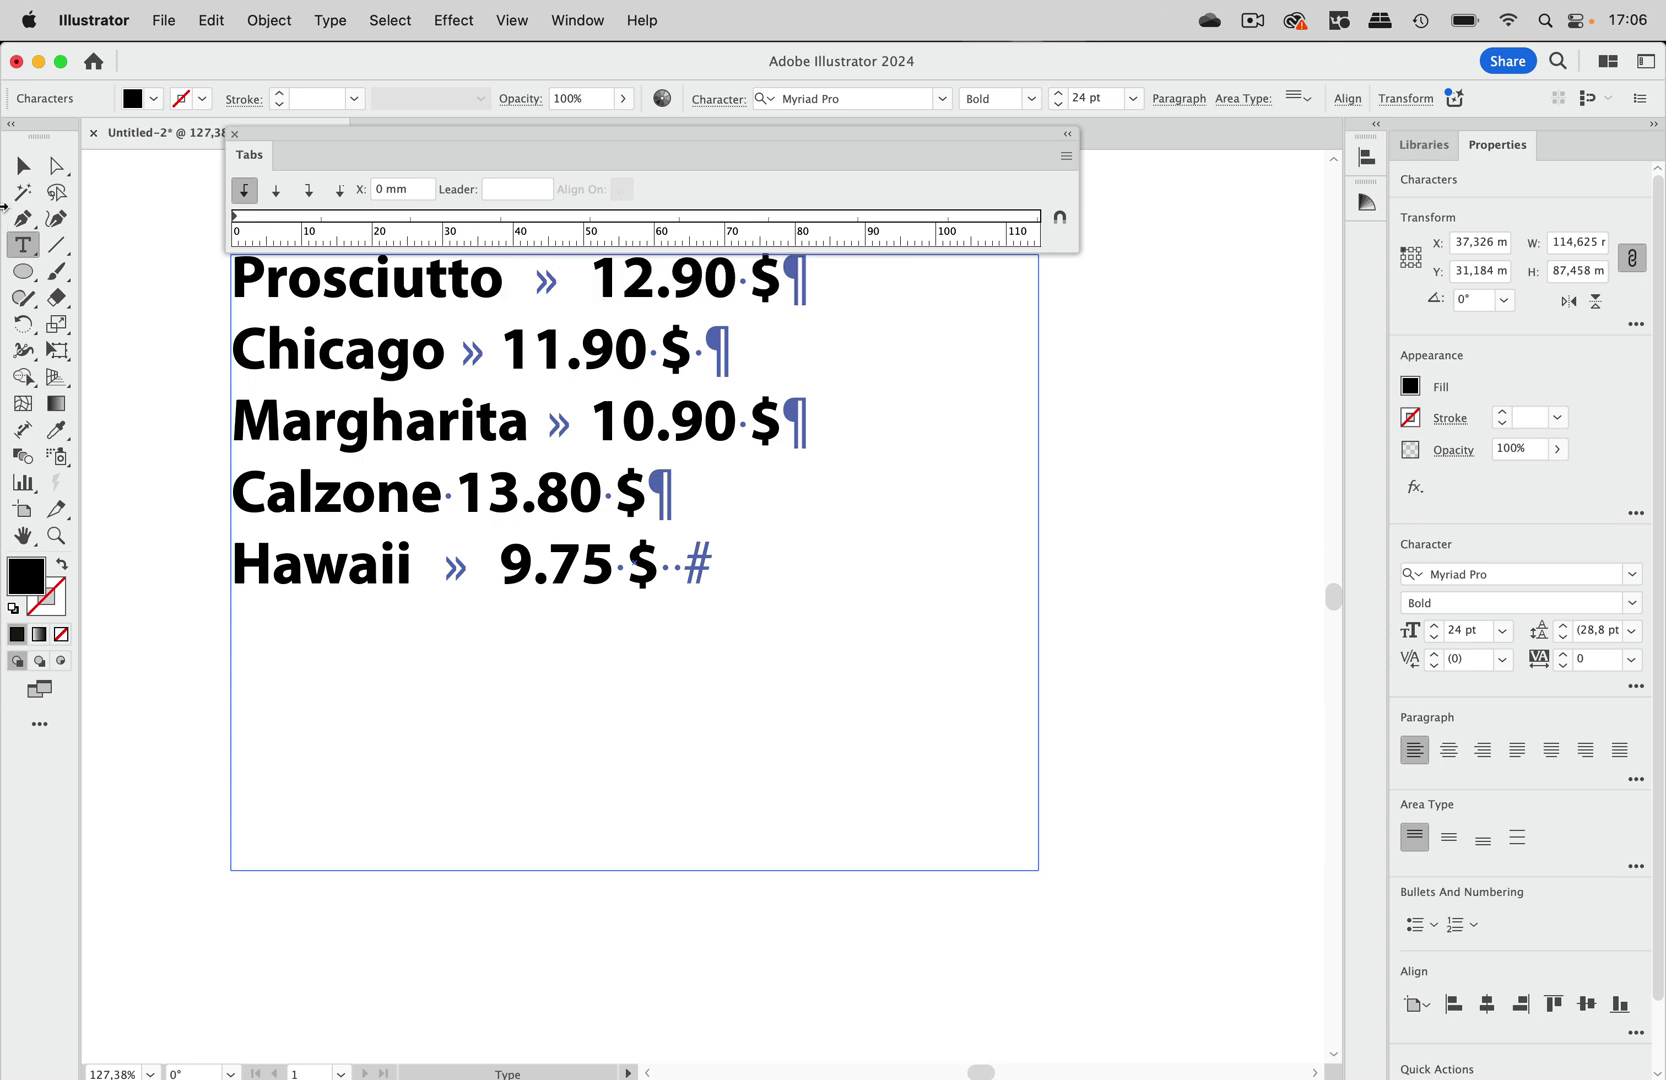
{"action": "left_click", "coordinate": [24, 165]}
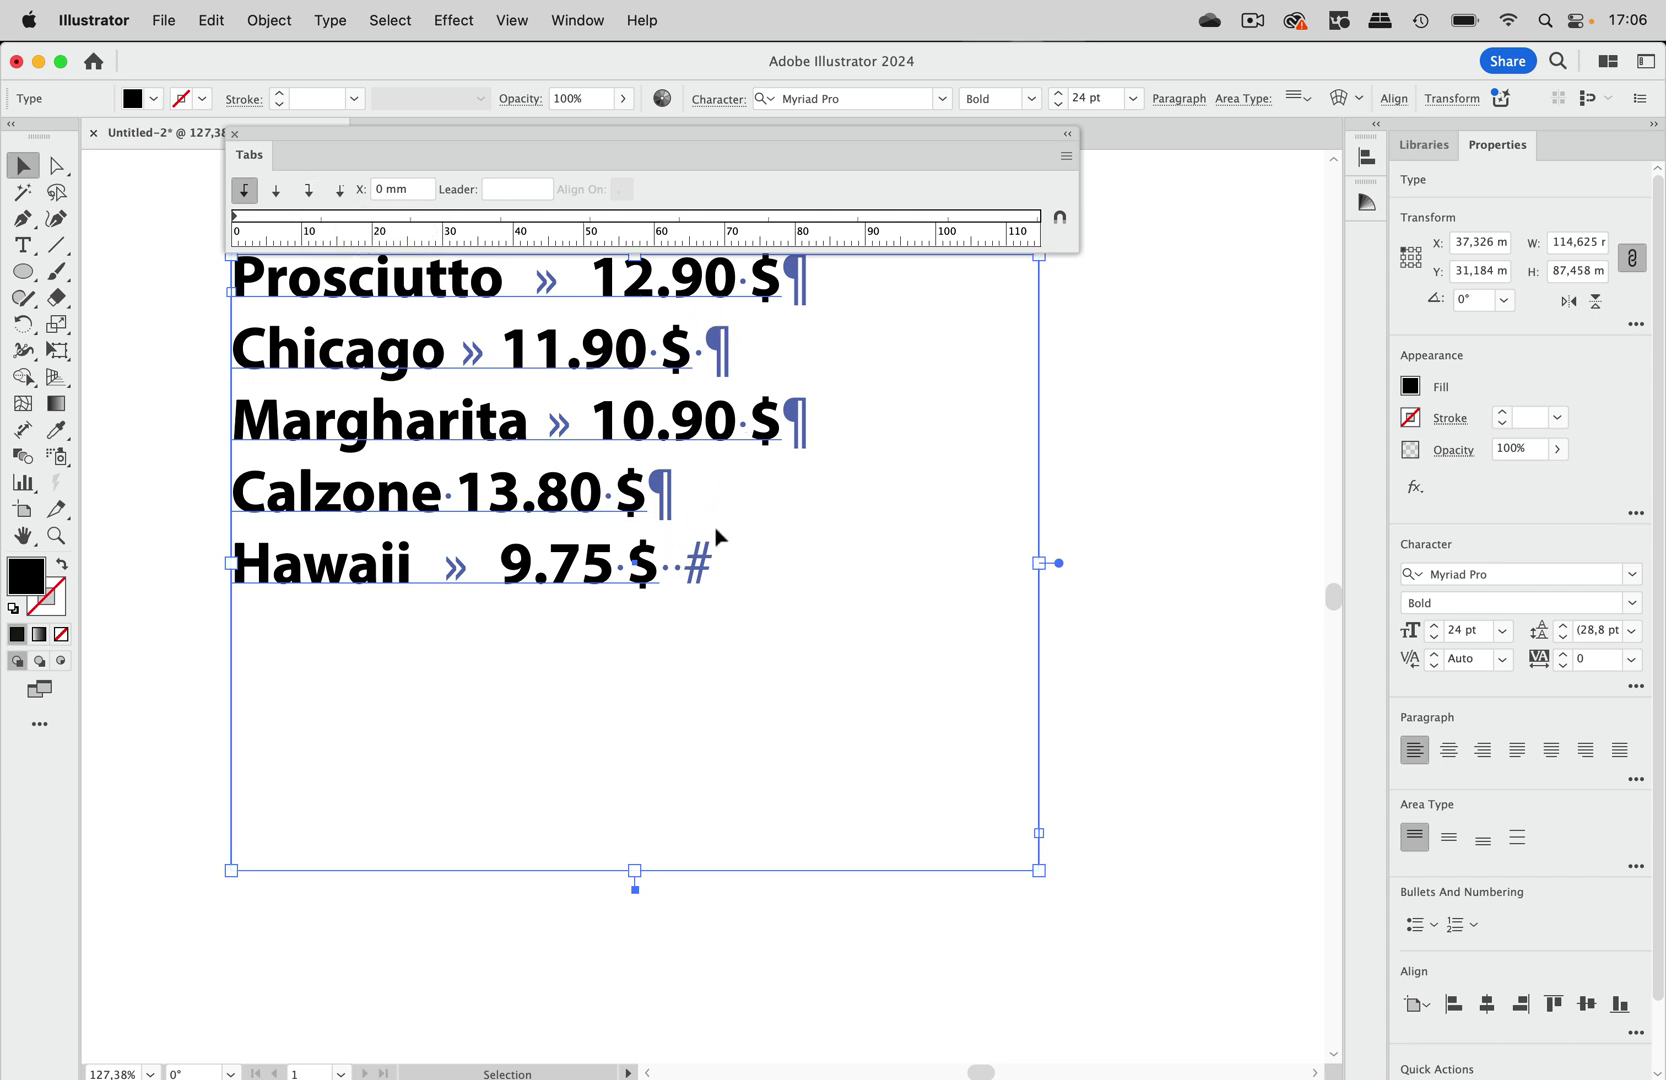
Add a right-justified tab stop near 107 mm on the Tabs ruler.
{"action": "left_click", "coordinate": [308, 189]}
{"action": "left_click_drag", "start_coordinate": [1017, 211], "coordinate": [987, 216]}
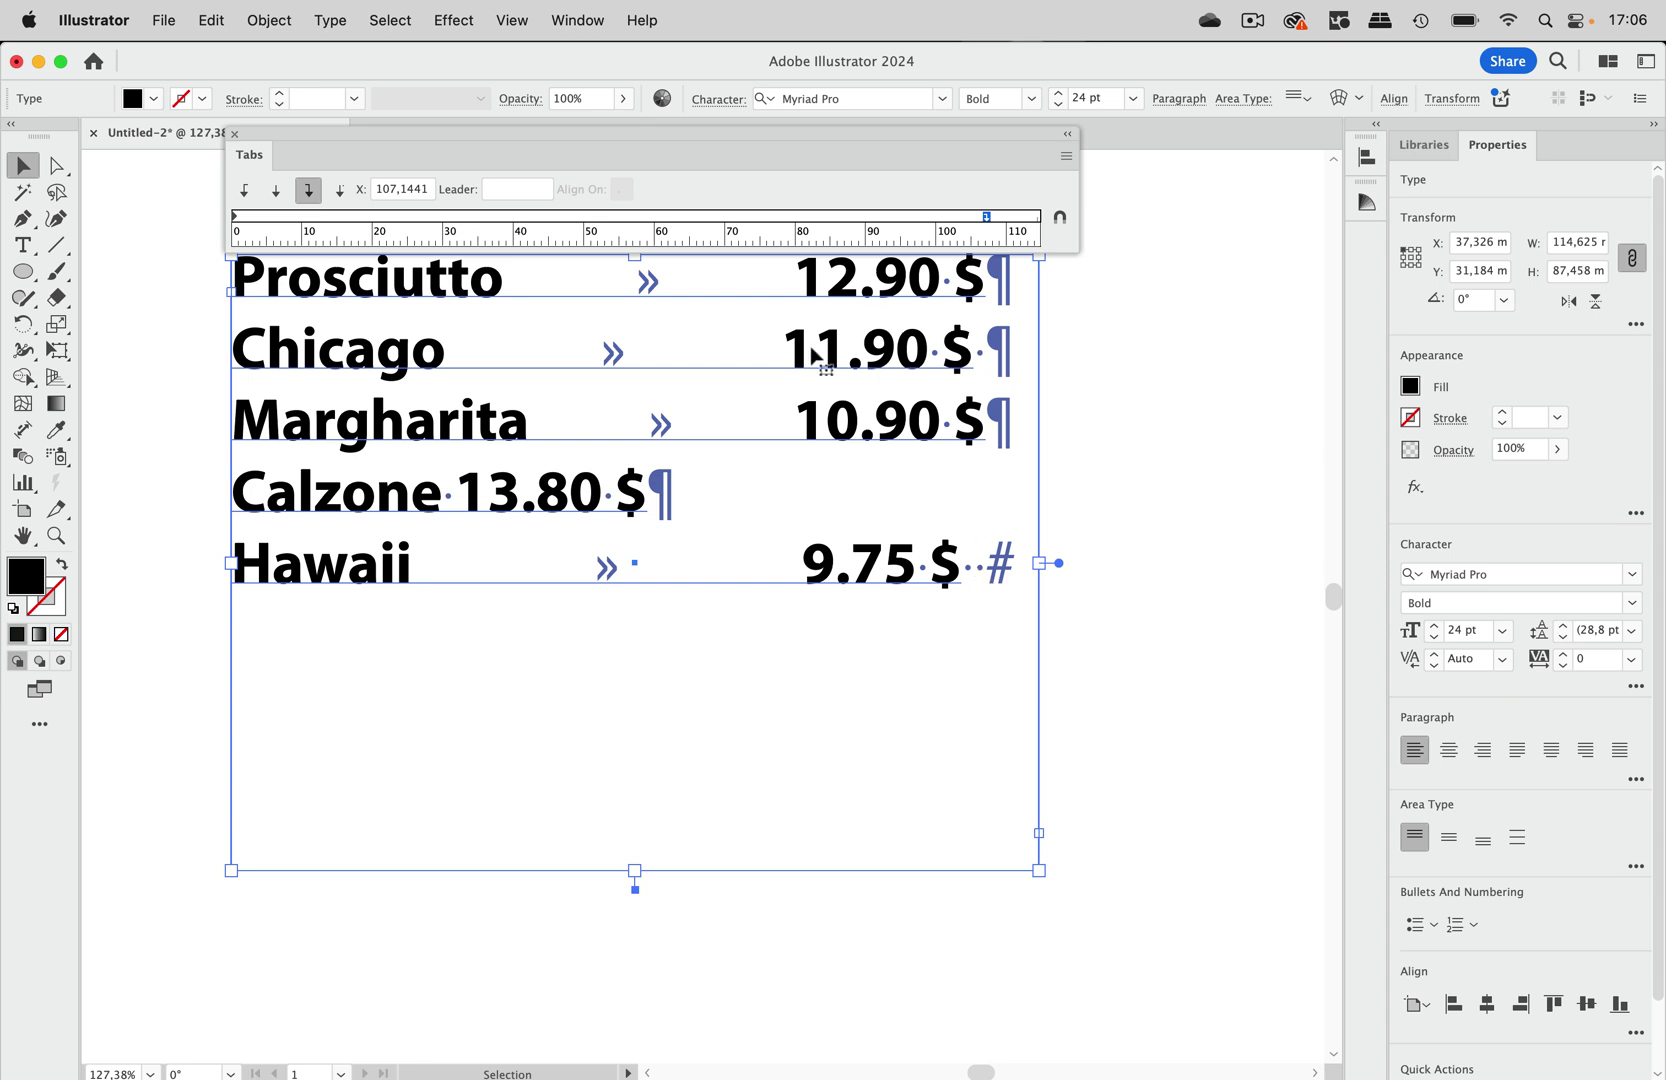
{"action": "scroll", "coordinate": [818, 359], "scroll_direction": "up", "scroll_amount": 1}
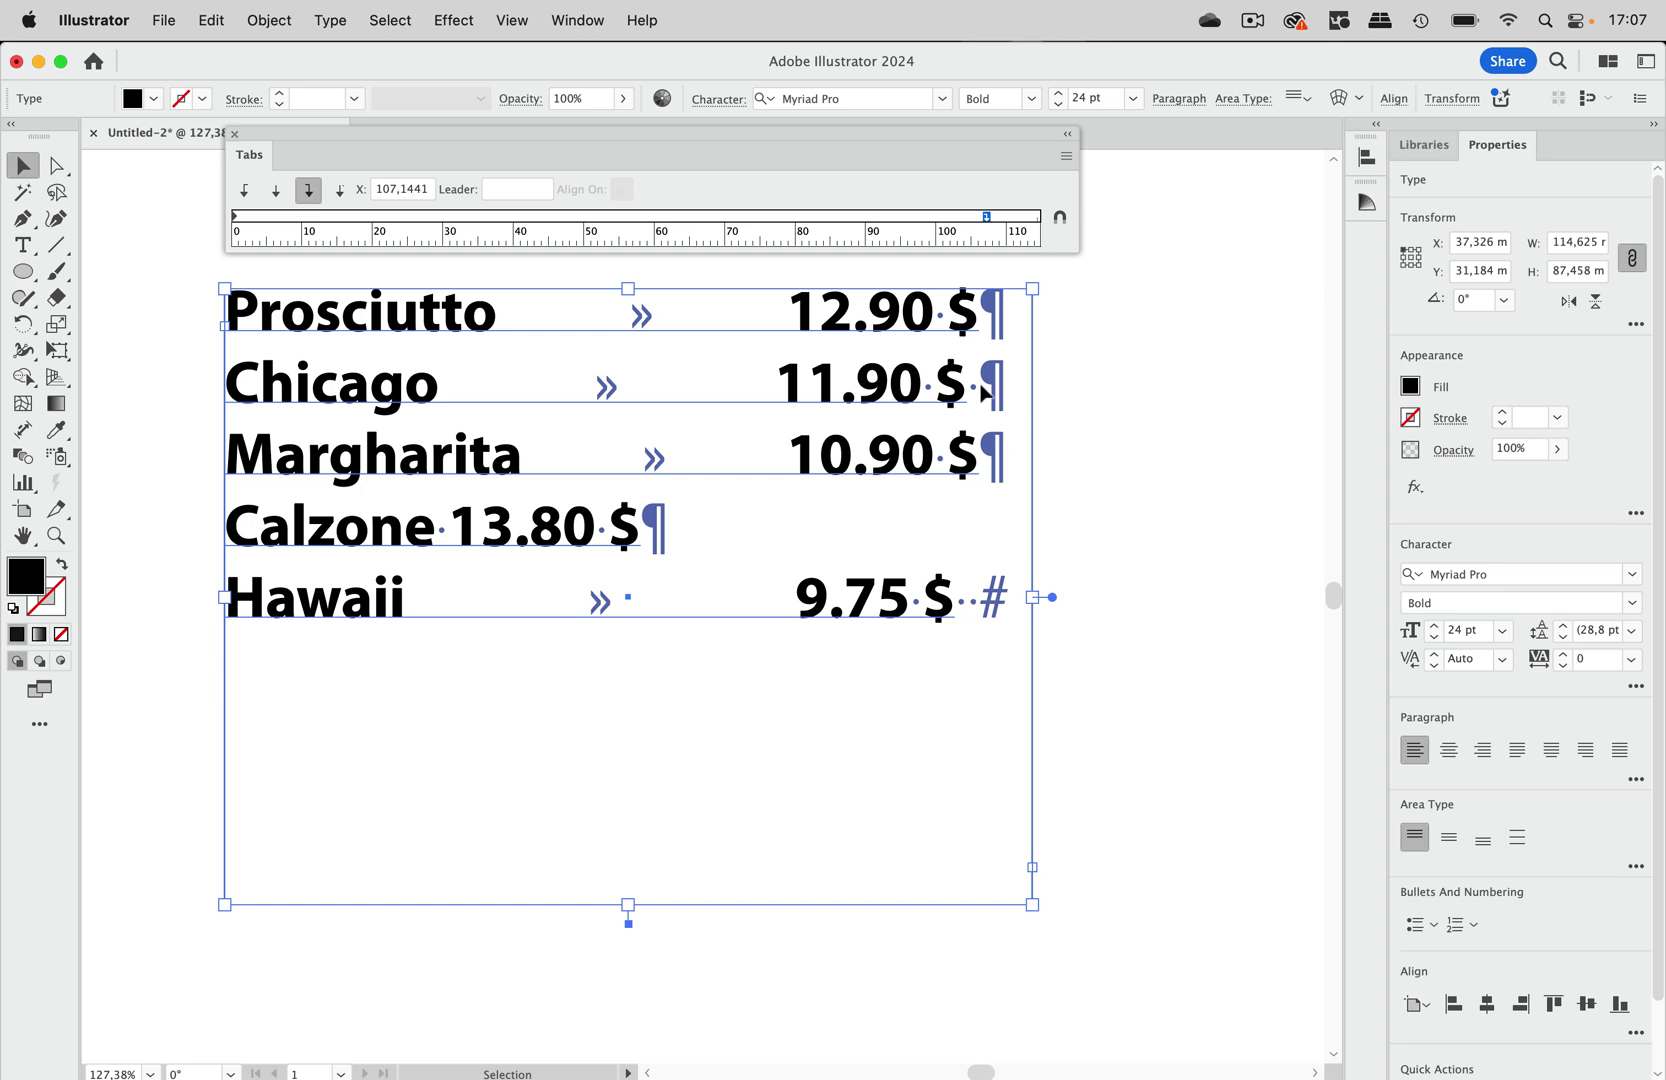
Delete stray spaces after the Chicago and Hawaii prices, and put a tab after Calzone.
{"action": "double_click", "coordinate": [985, 386]}
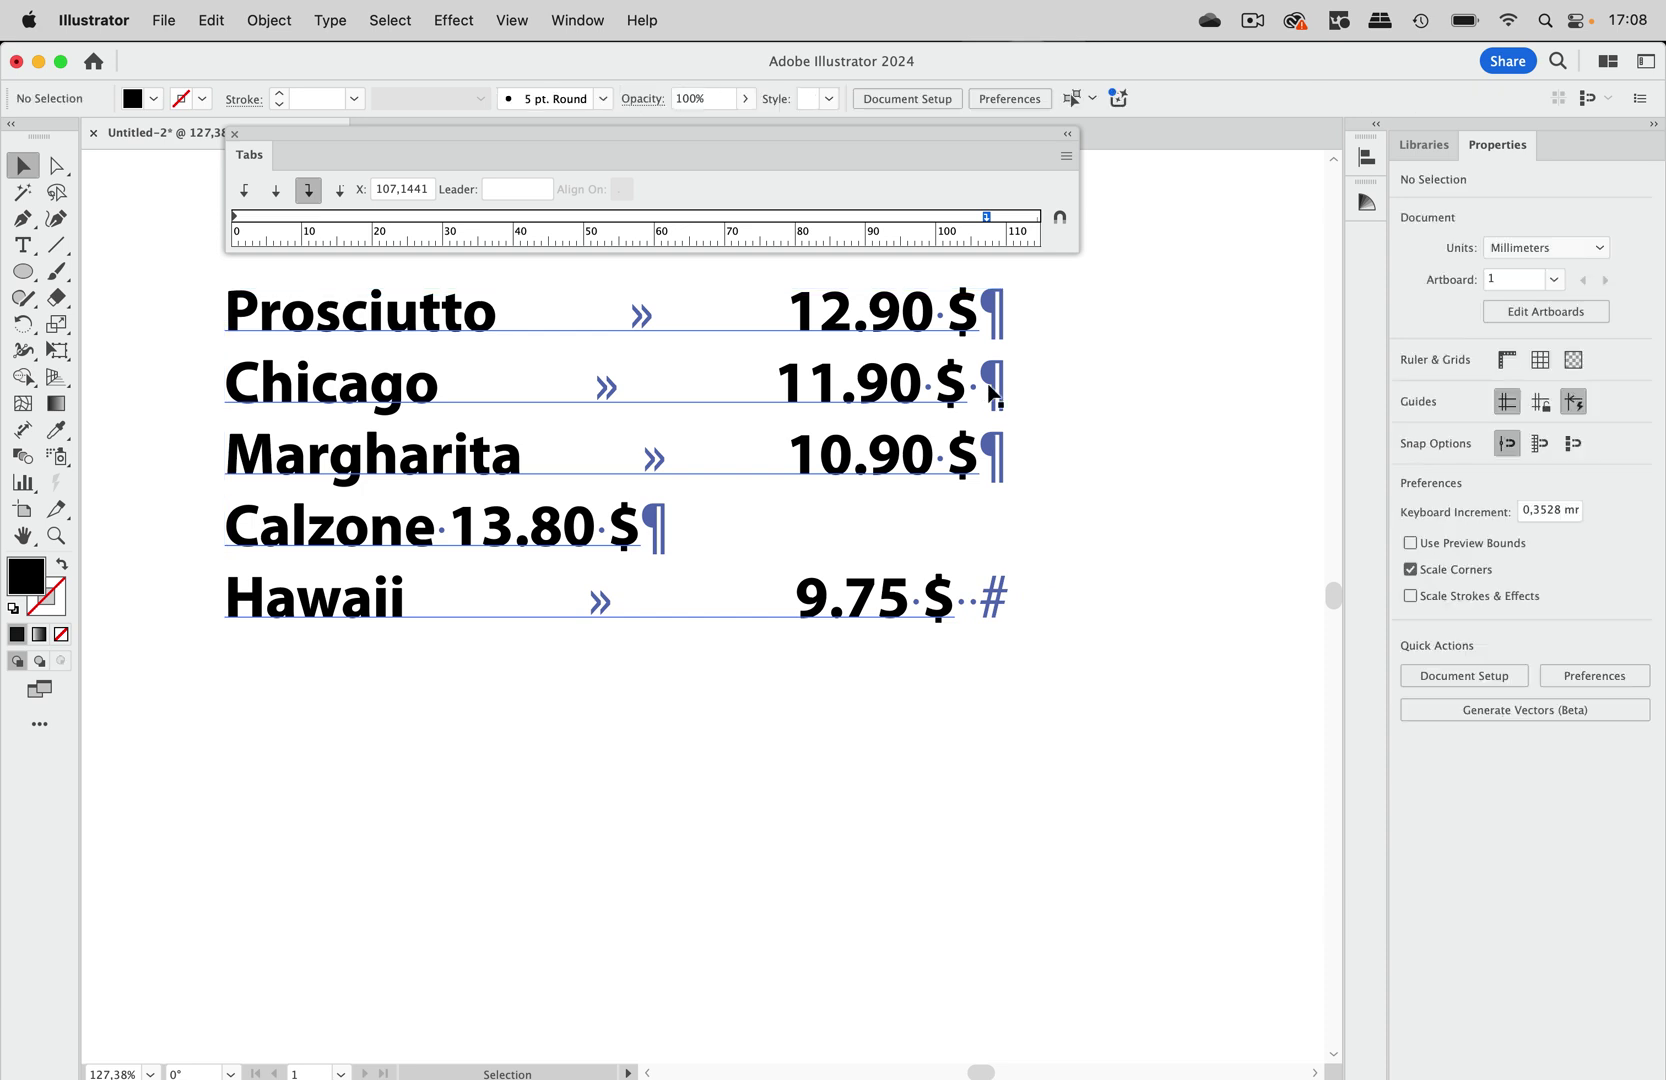
{"action": "key", "text": "BackSpace"}
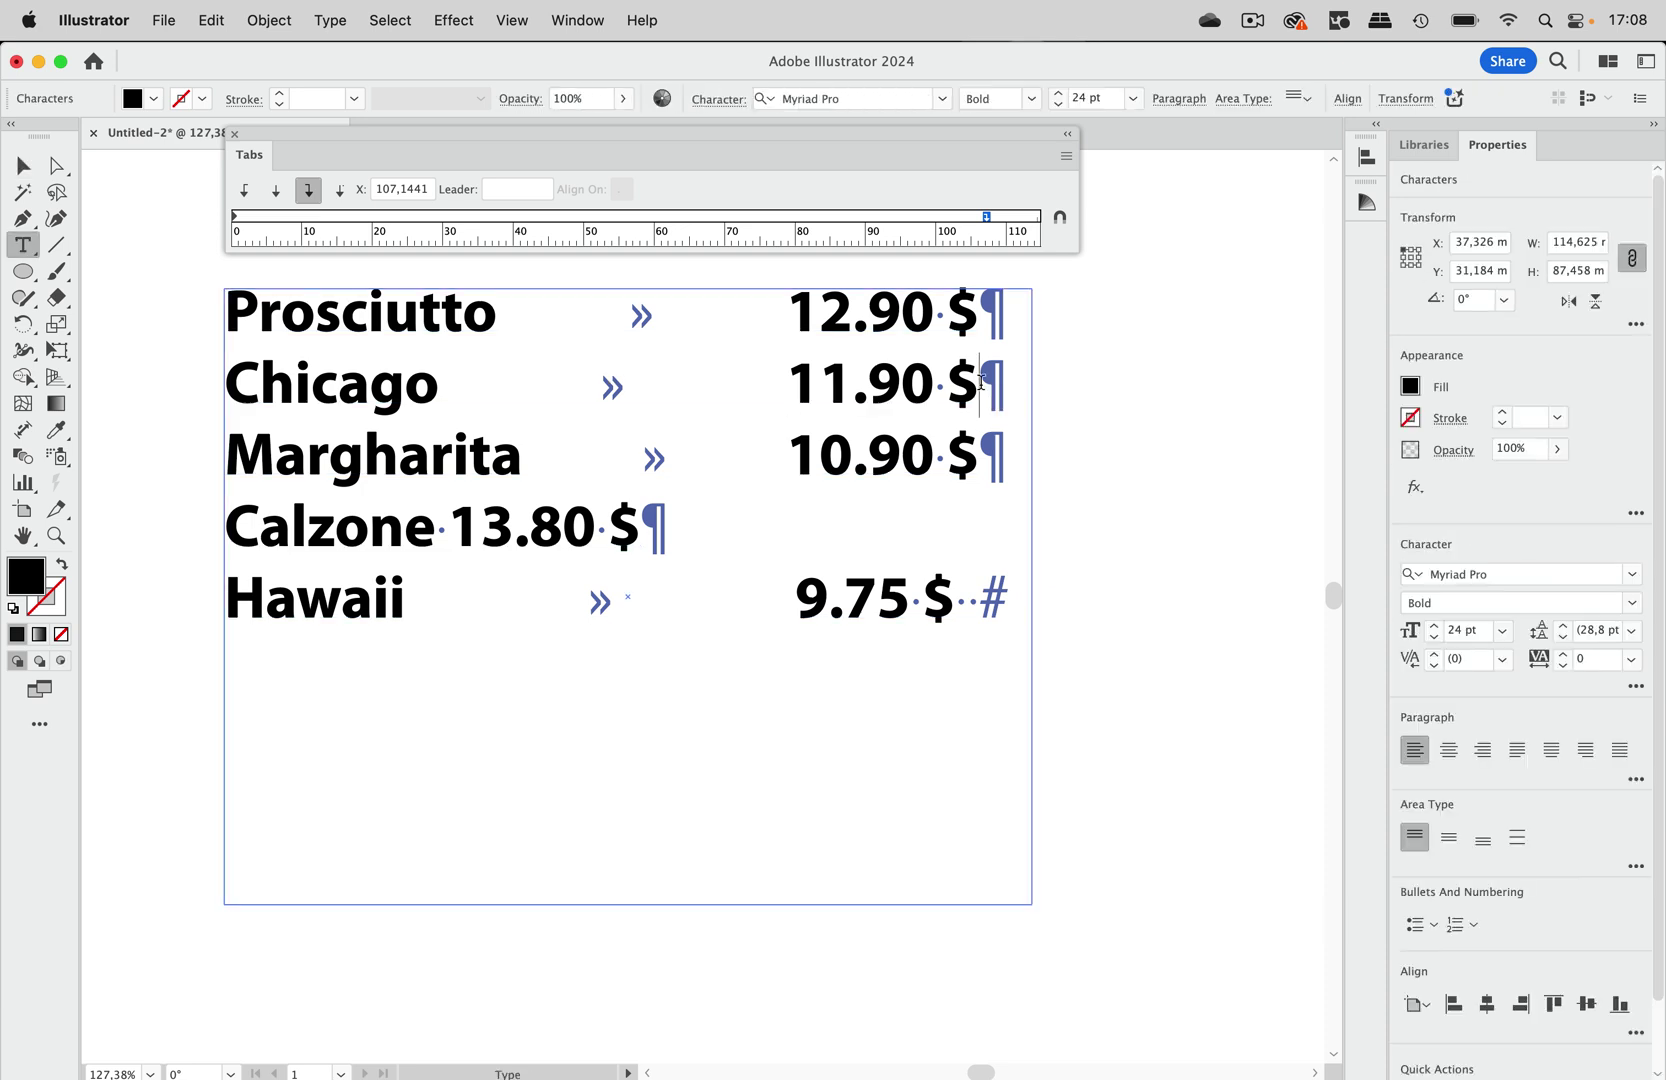
{"action": "left_click", "coordinate": [965, 602]}
{"action": "left_click_drag", "start_coordinate": [966, 601], "coordinate": [979, 602]}
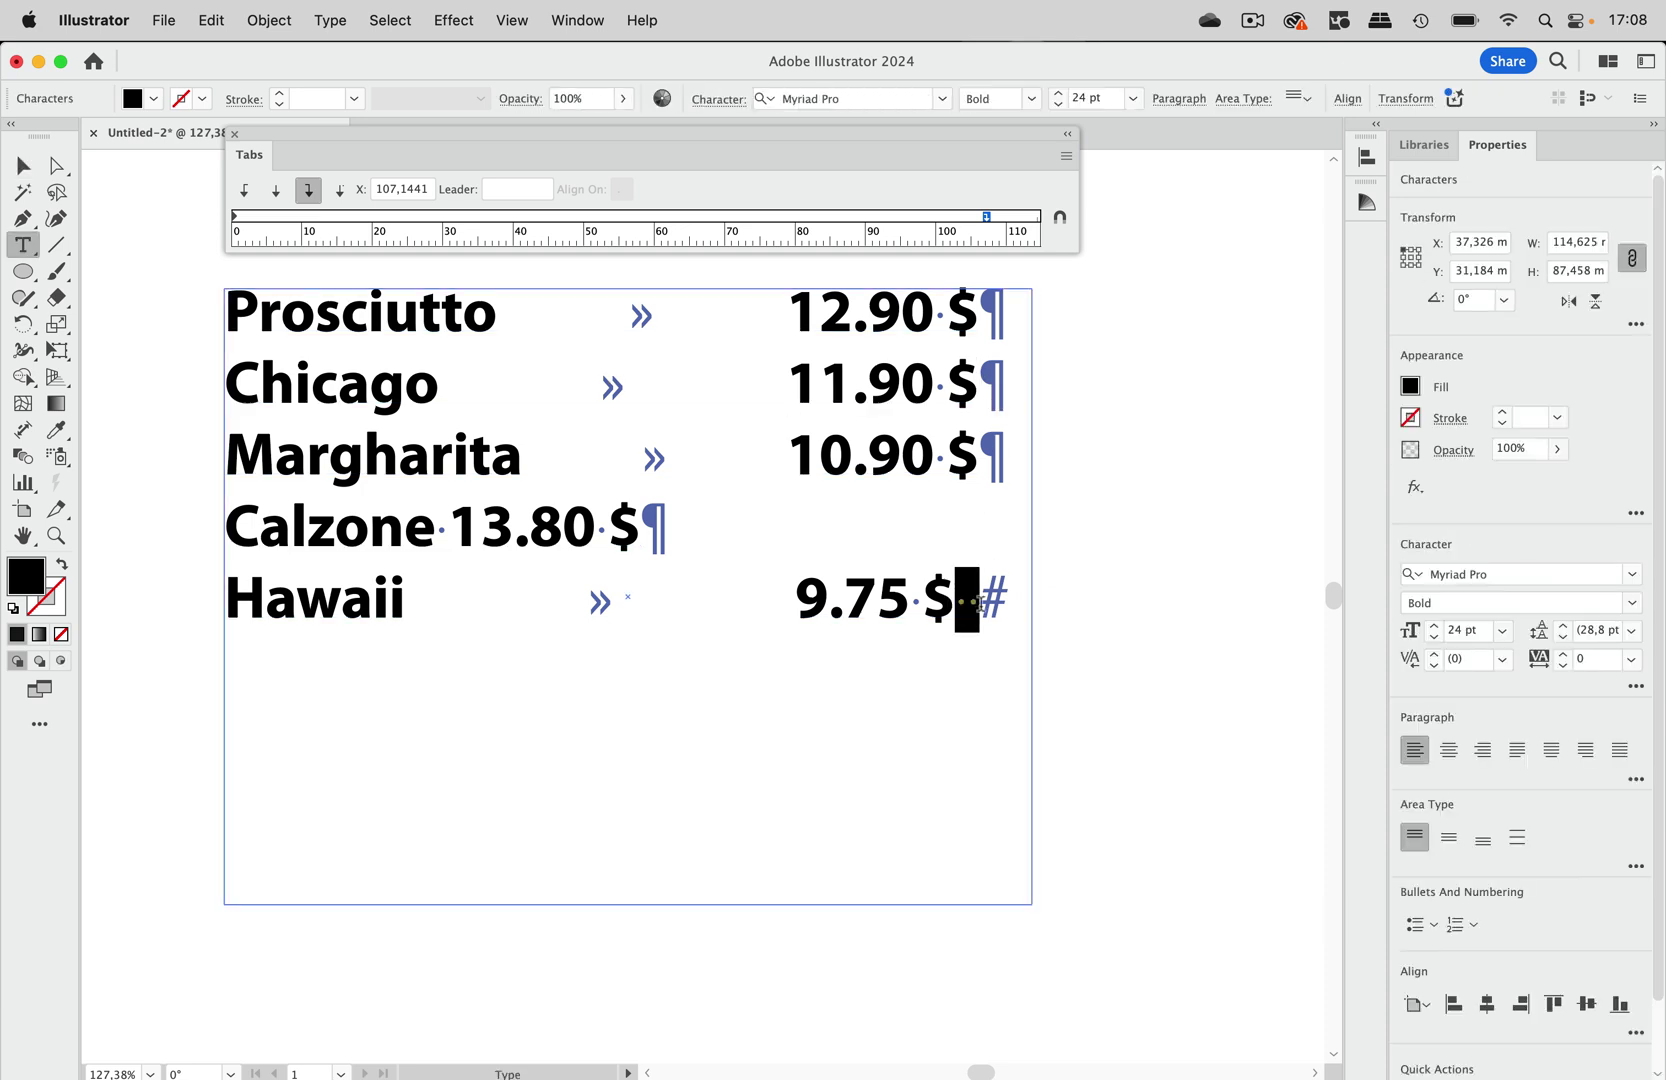
{"action": "key", "text": "BackSpace"}
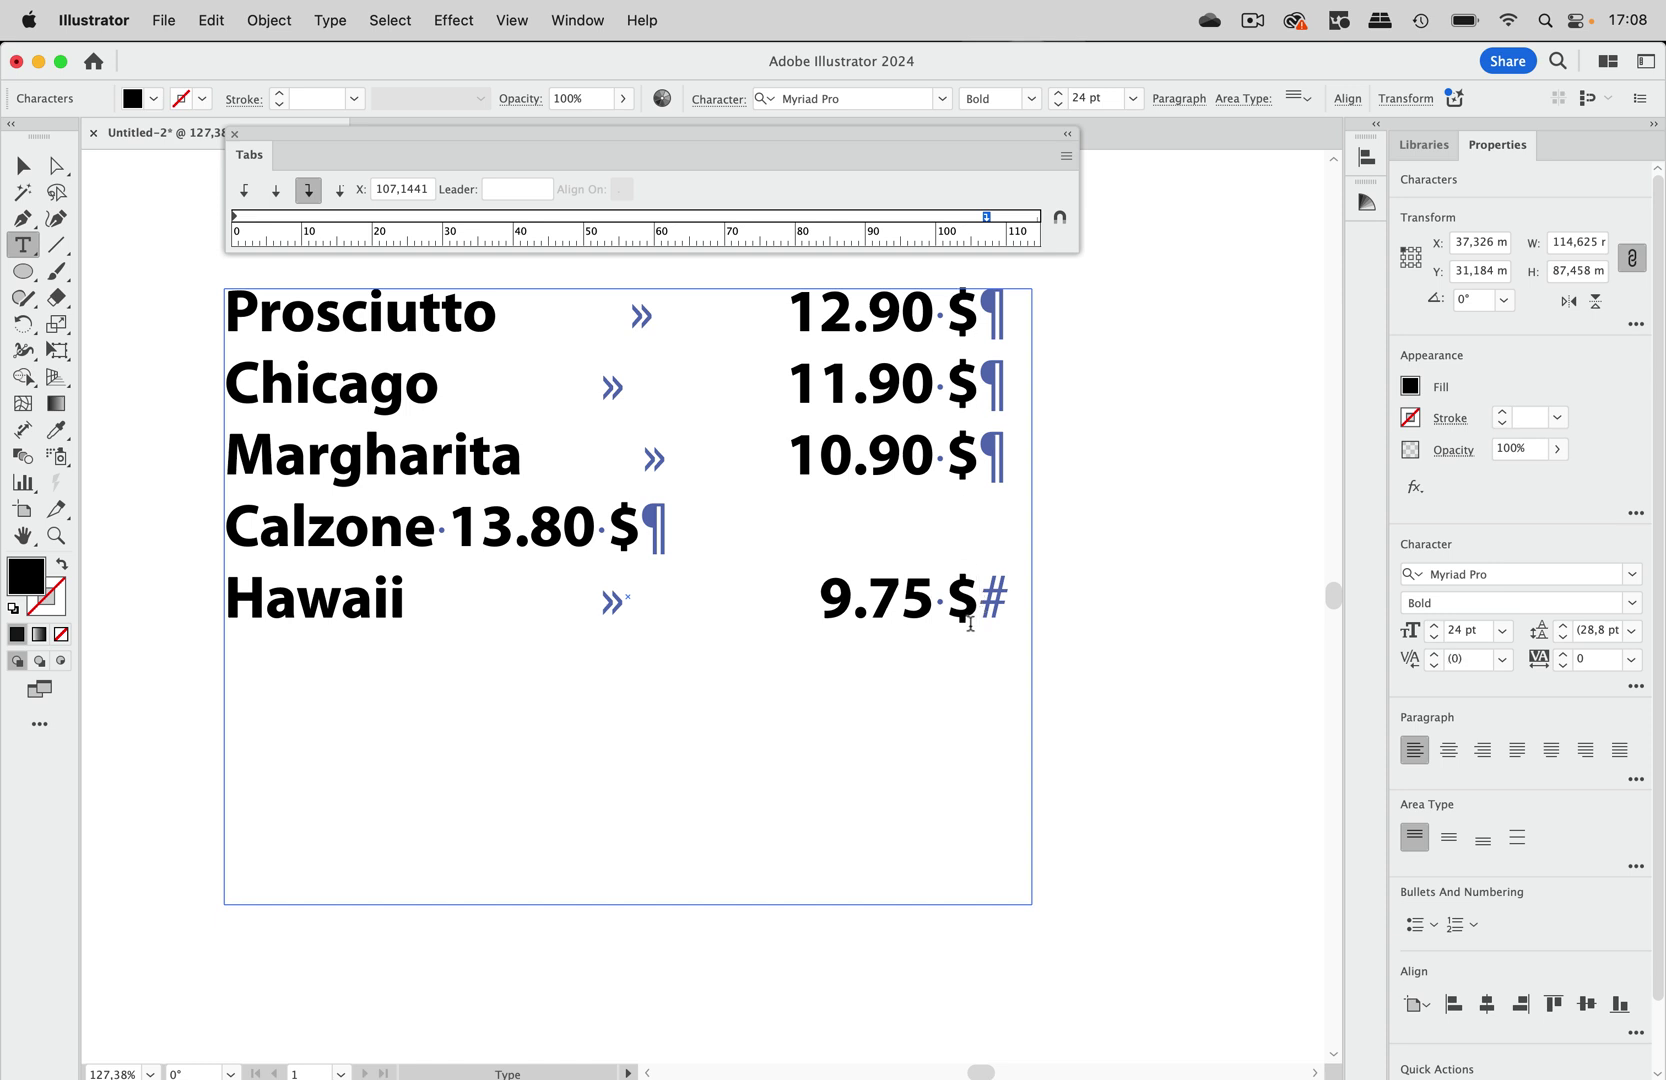
{"action": "double_click", "coordinate": [440, 531]}
{"action": "key", "text": "Tab"}
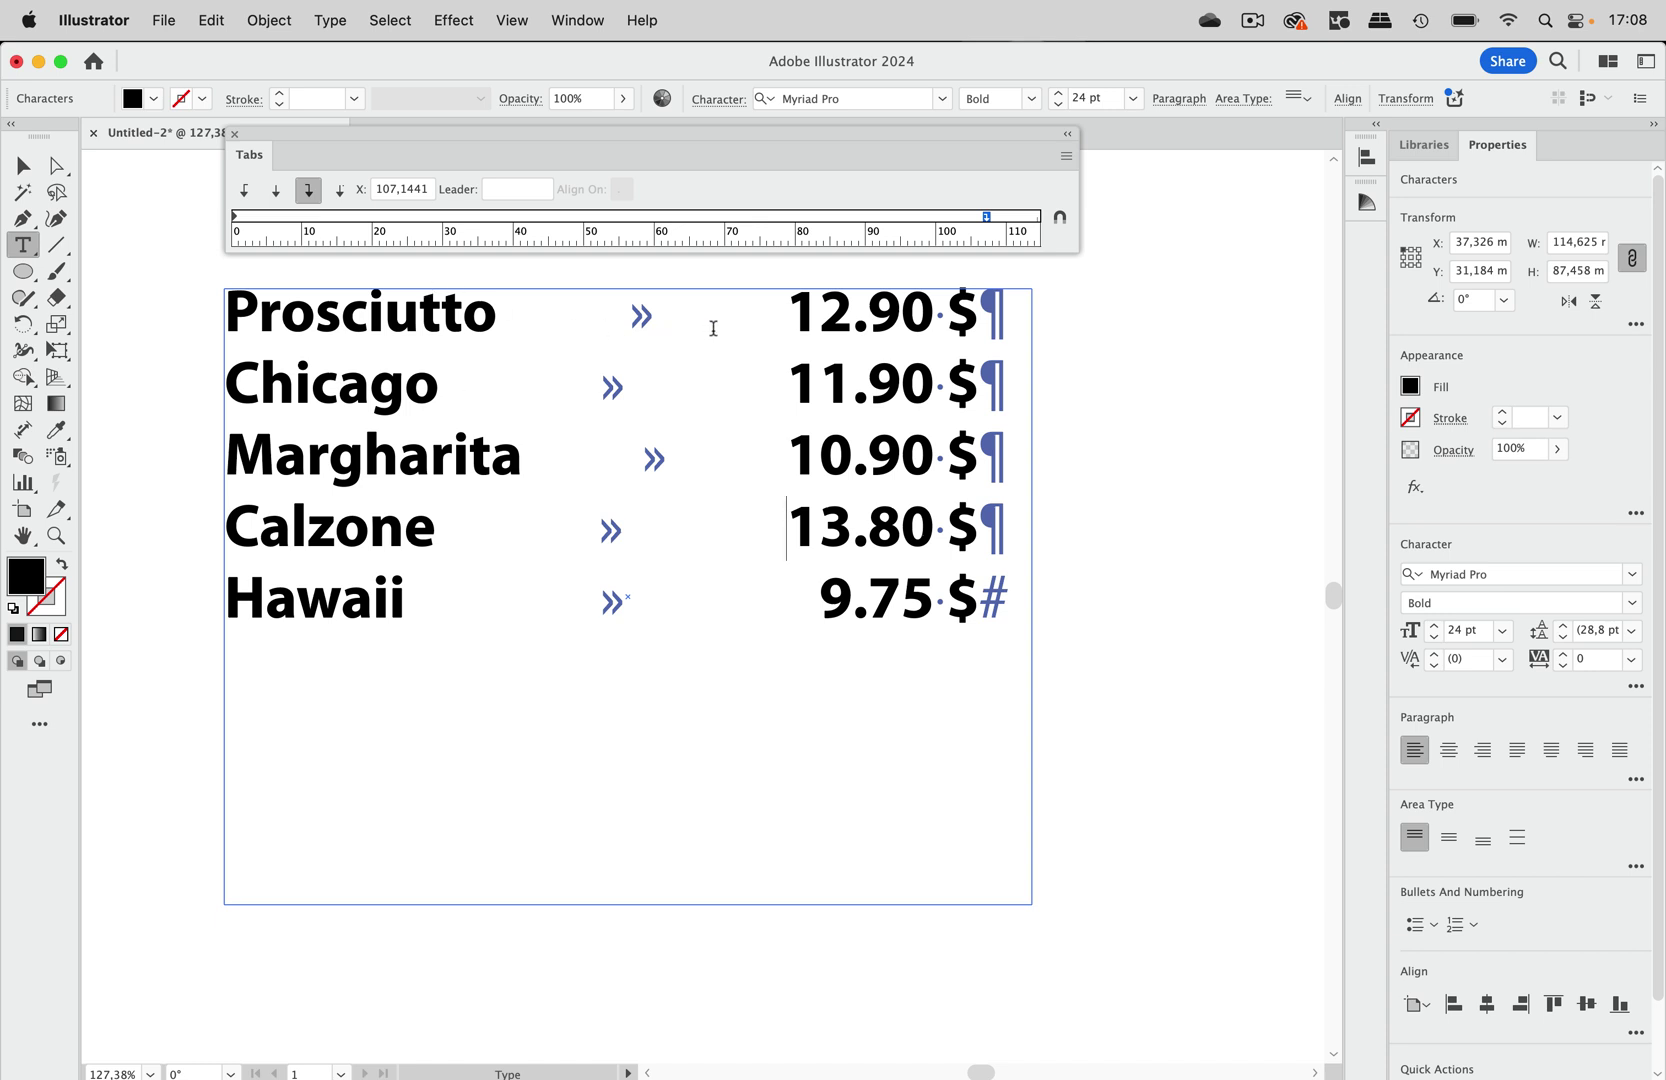
Select the text frame with Esc and enter a period as the tab leader.
{"action": "key", "text": "Escape"}
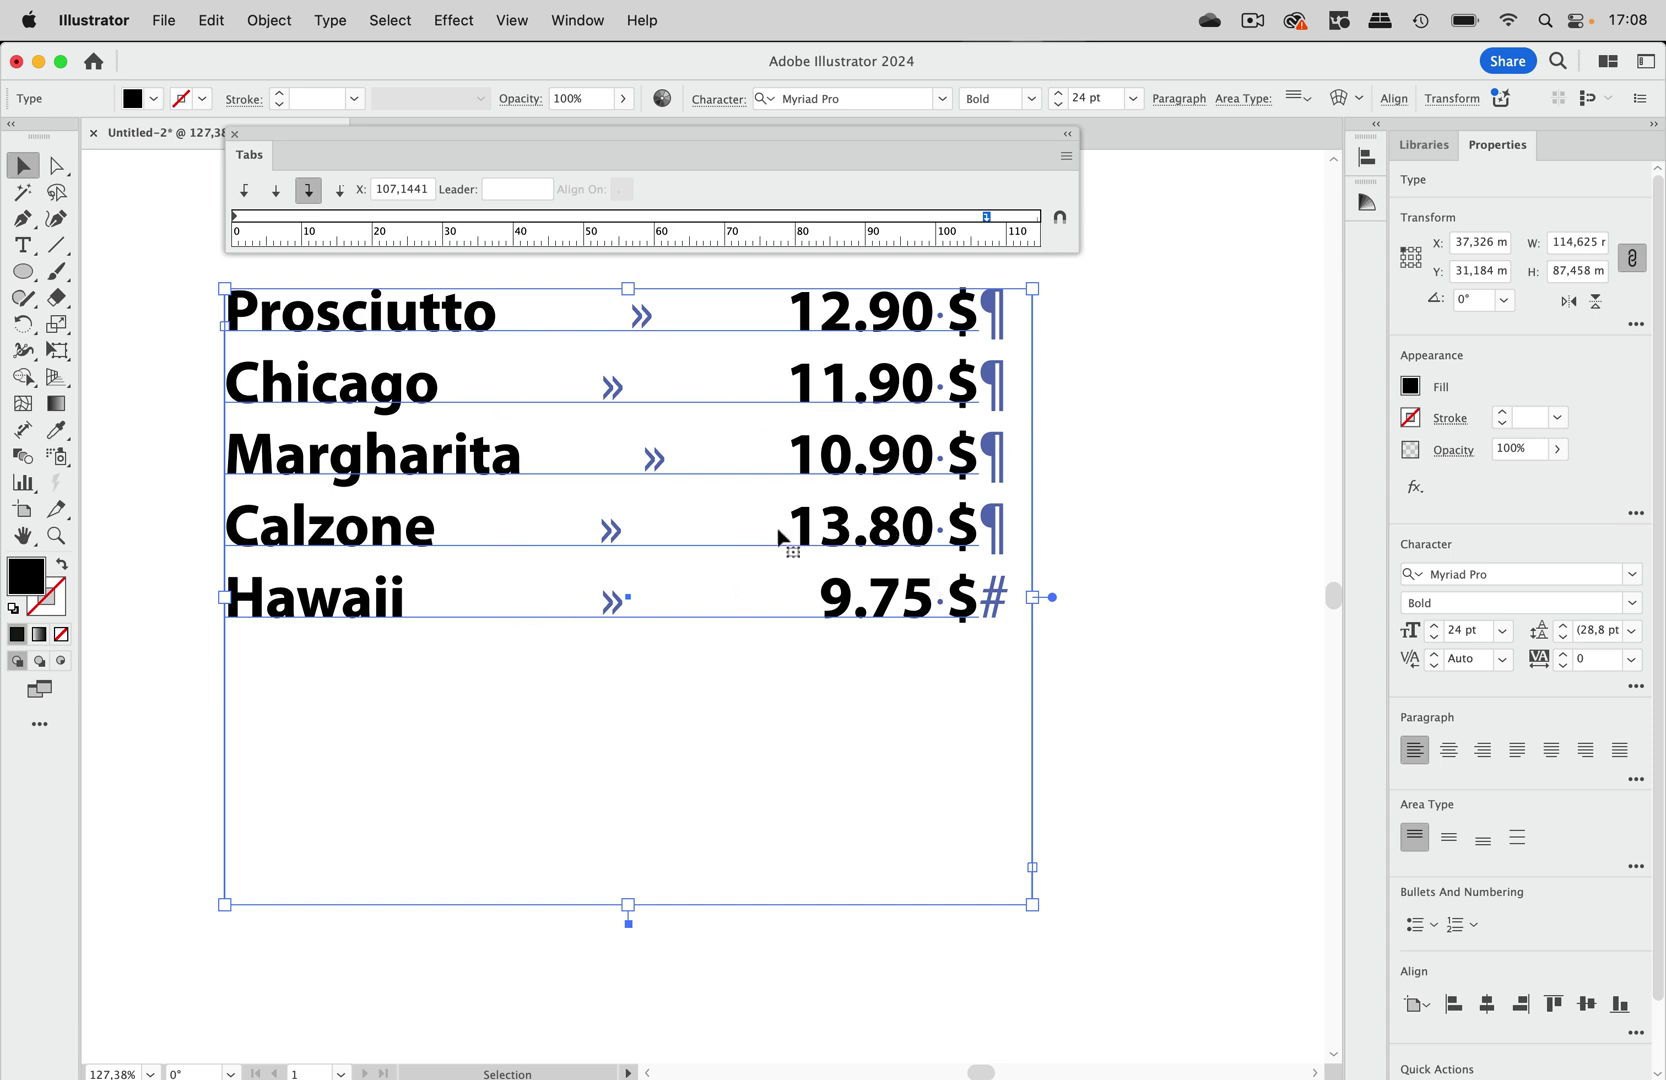
{"action": "left_click", "coordinate": [521, 193]}
{"action": "type", "text": "."}
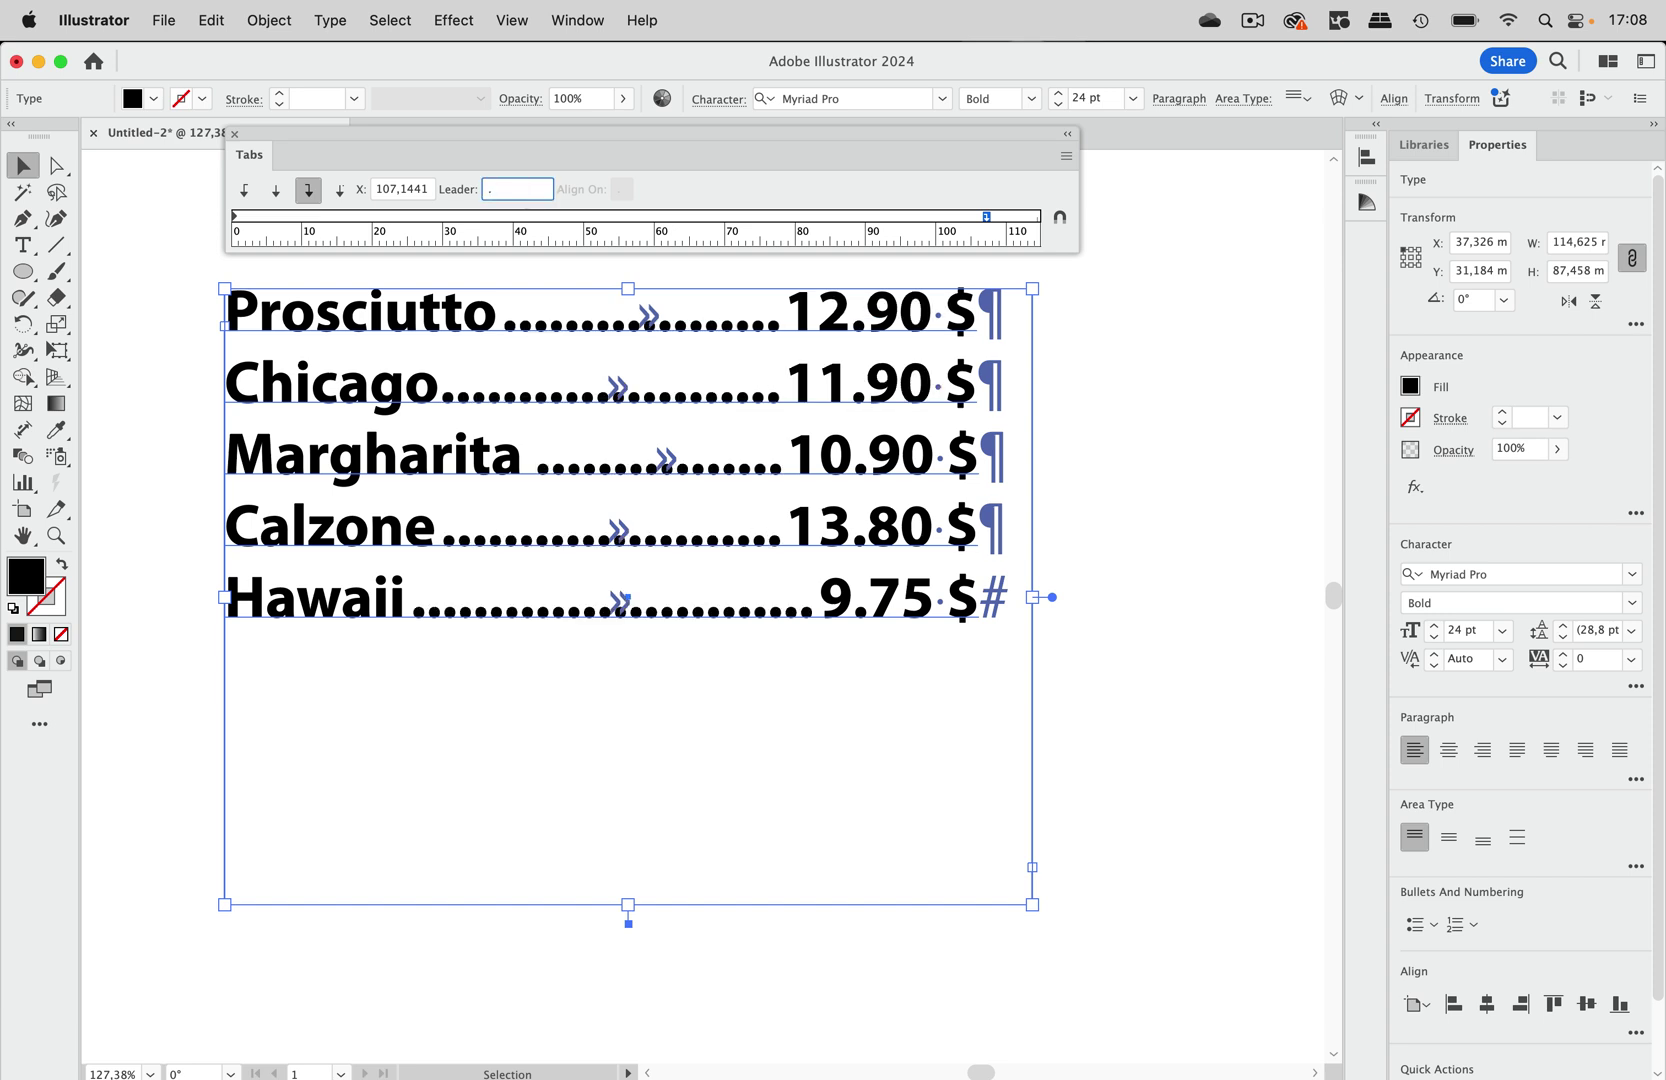